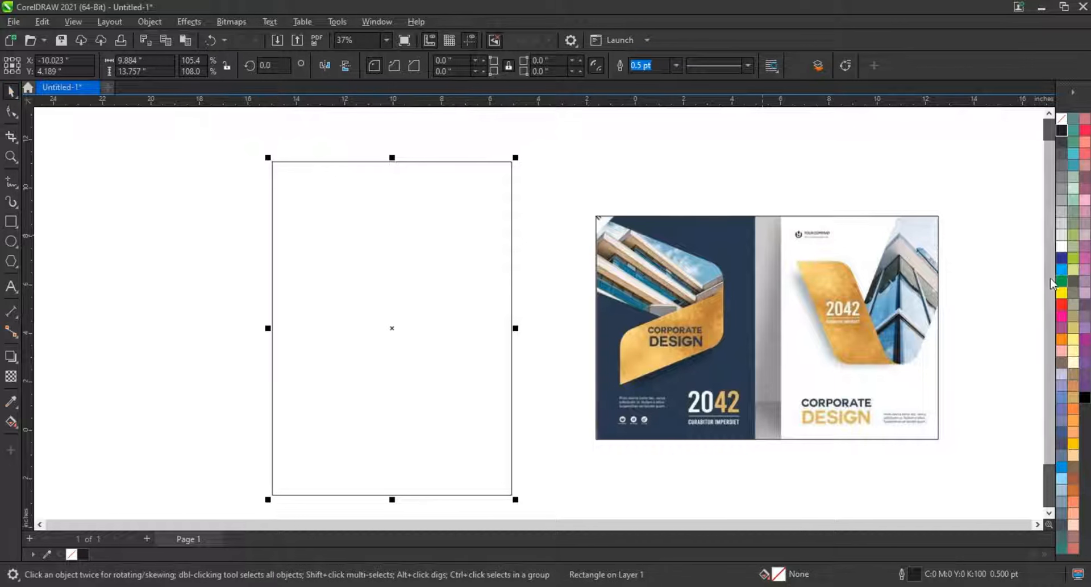
Step: Fill the large cover rectangle with white
left_click(1062, 247)
left_click(215, 366)
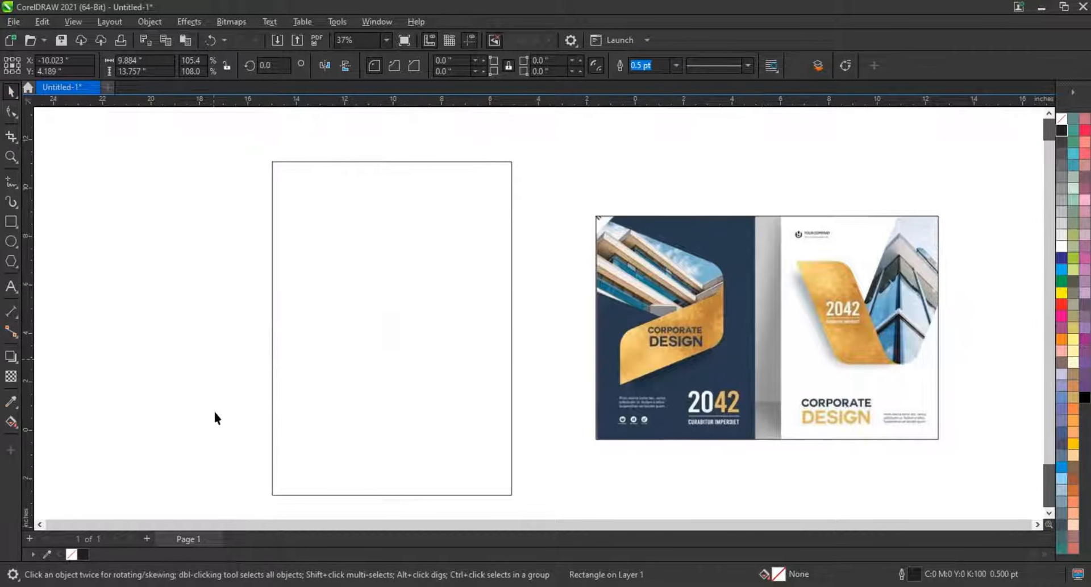
Step: Draw a narrow upright rectangle about 2.2 by 6.0 inches inside the cover and set its outline width to 4.0 pt
left_click(11, 157)
left_click_drag(219, 142, 913, 430)
left_click(10, 221)
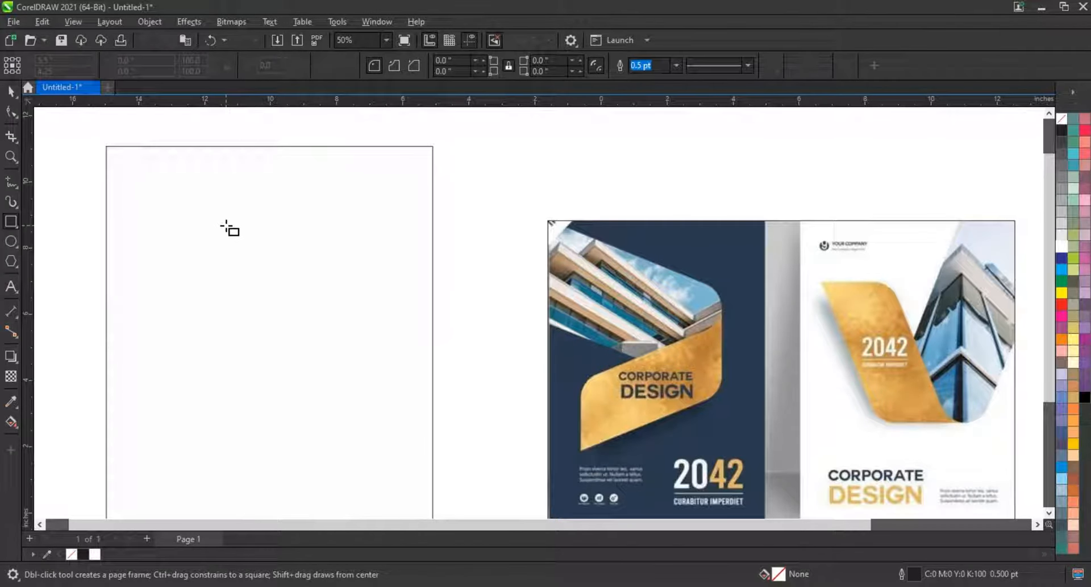
left_click_drag(226, 226, 299, 421)
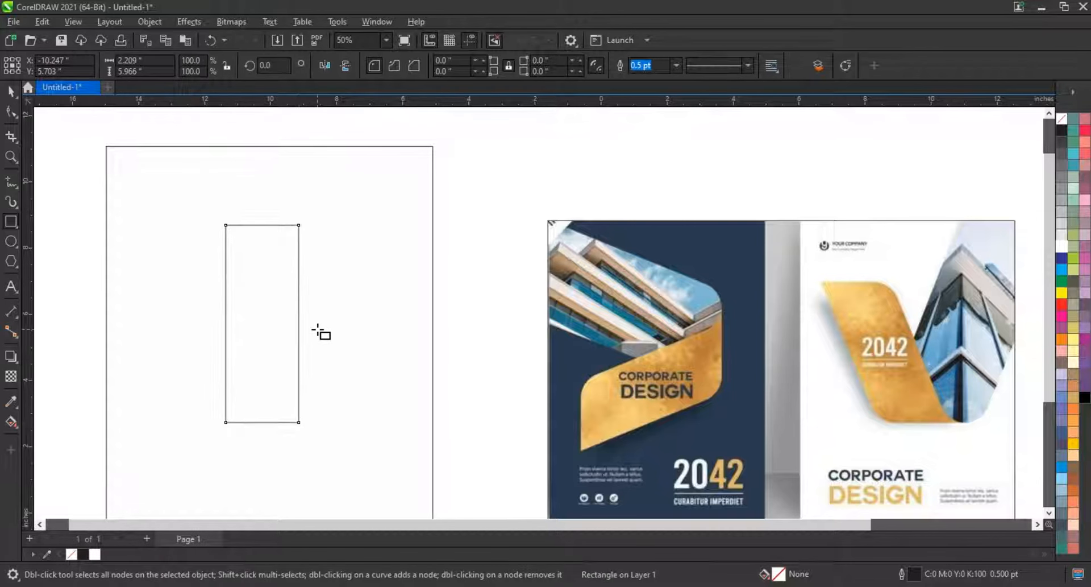
left_click(8, 97)
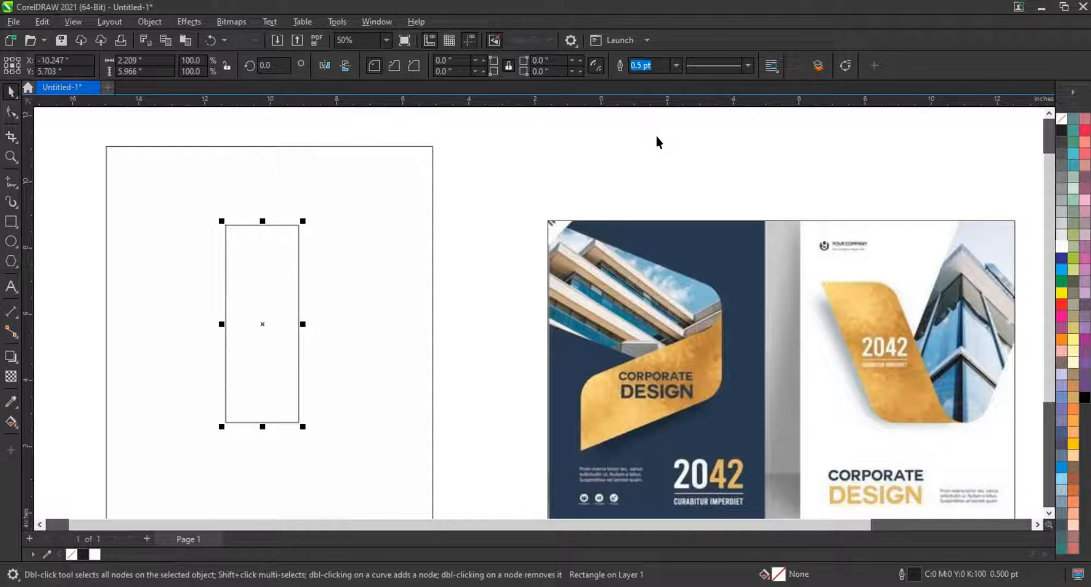
left_click(676, 65)
left_click(641, 162)
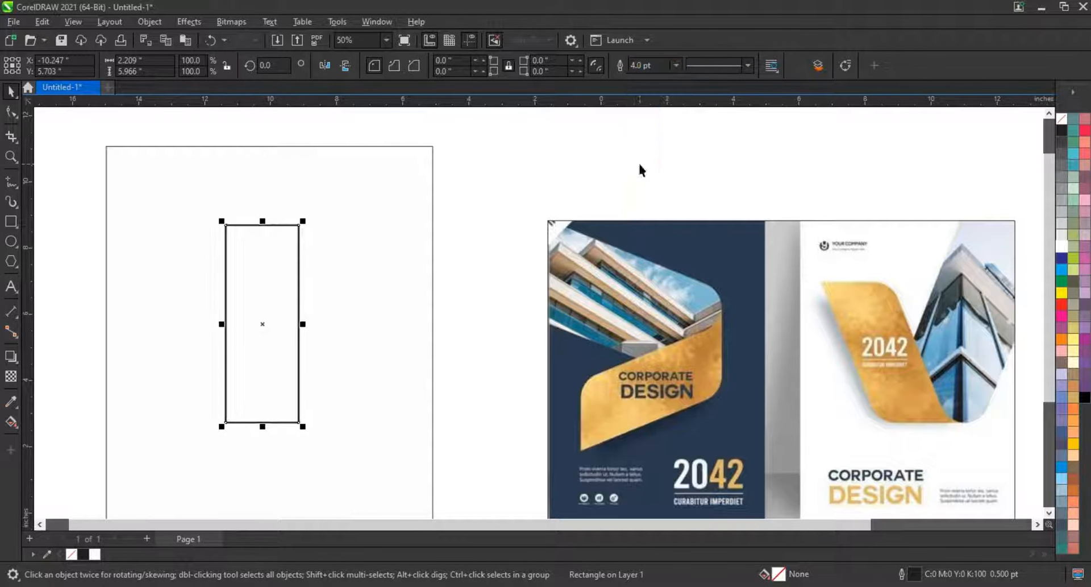
Step: Round all four corners of the narrow rectangle to a radius of about 0.5 inches
left_click(10, 158)
left_click_drag(194, 183, 504, 457)
left_click(9, 115)
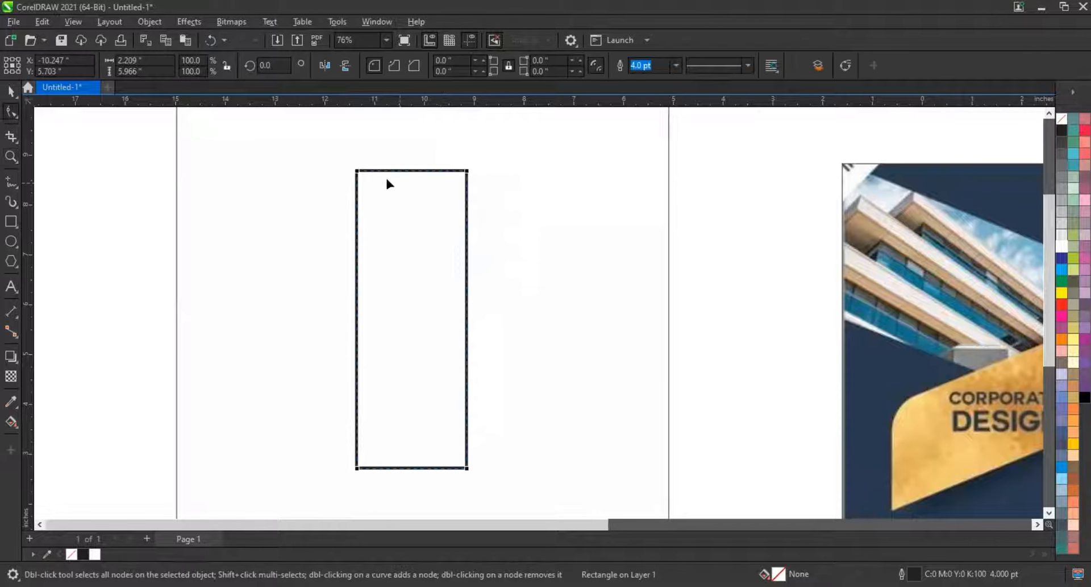
left_click_drag(357, 171, 352, 198)
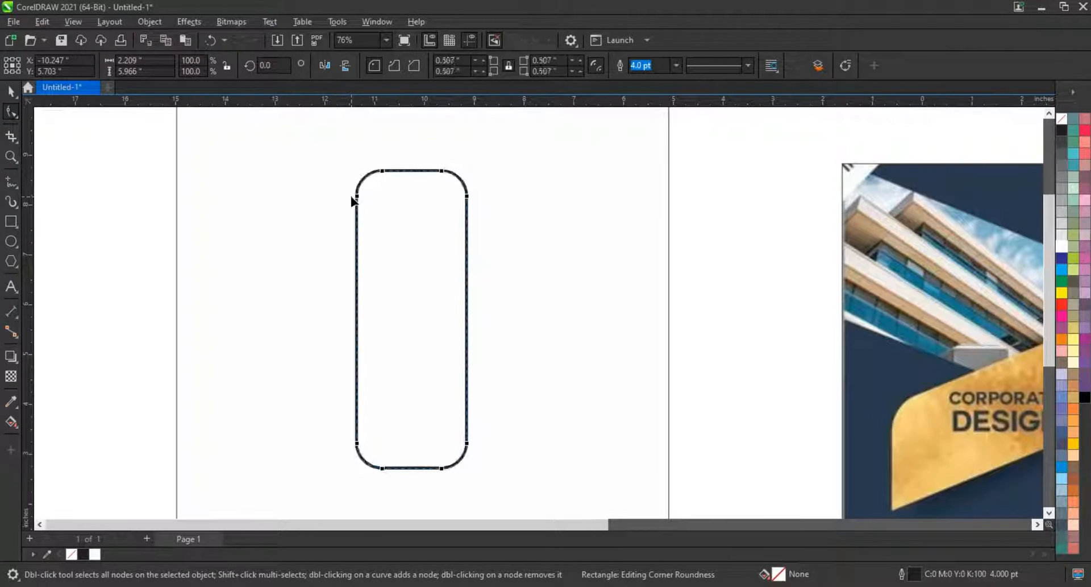
Step: Square off the narrow rectangle's upper-left and lower-right corners, keeping the other two rounded
scroll(268, 254, "down", 1)
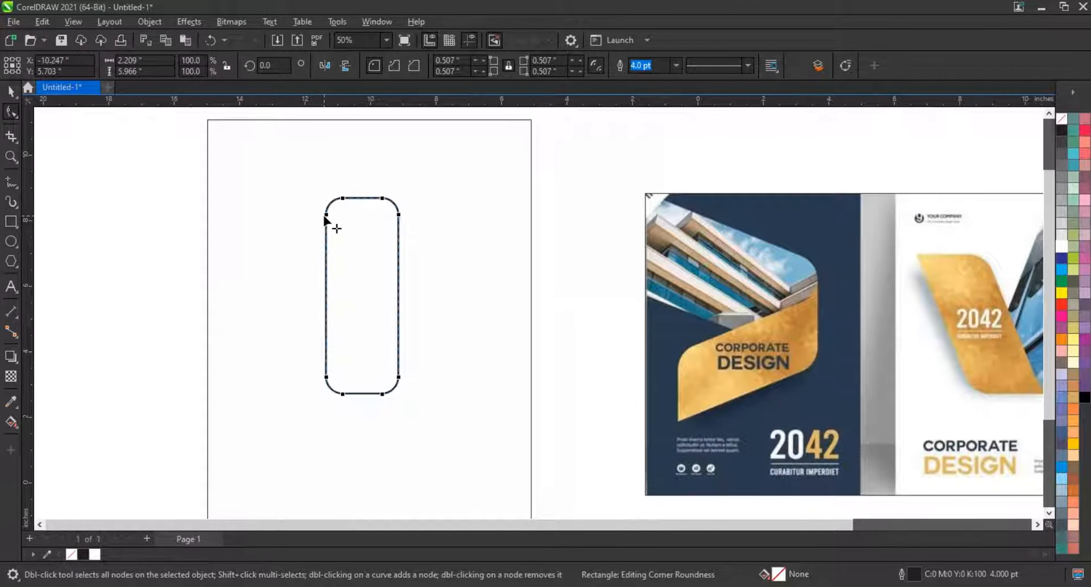
left_click_drag(317, 192, 307, 174)
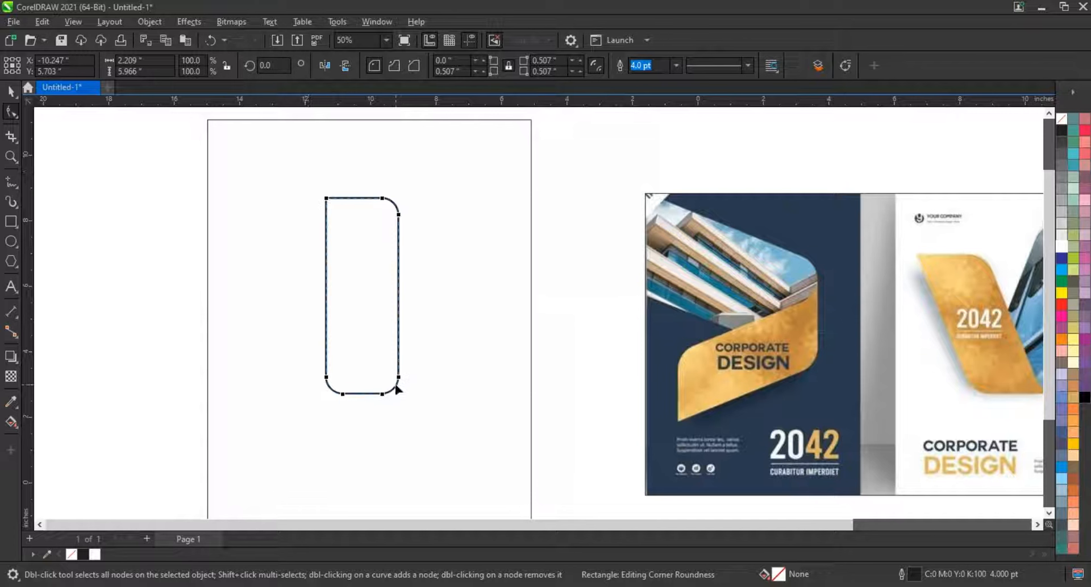
left_click_drag(404, 423, 403, 424)
key("space")
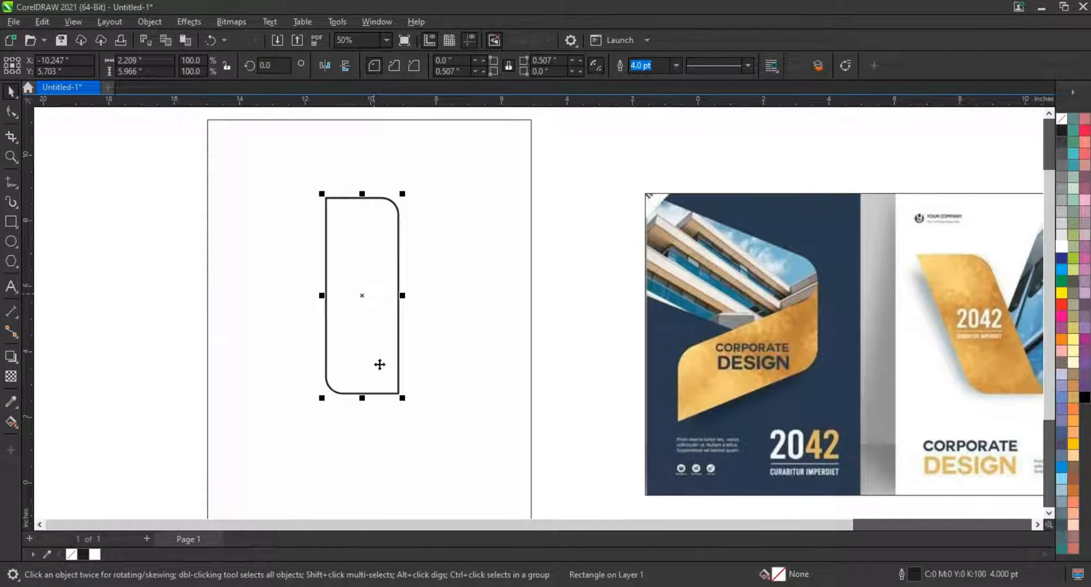
Step: Enlarge the rounding of the shape's upper-right and lower-left corners to about 0.645 inches
left_click(6, 115)
left_click_drag(399, 217, 400, 221)
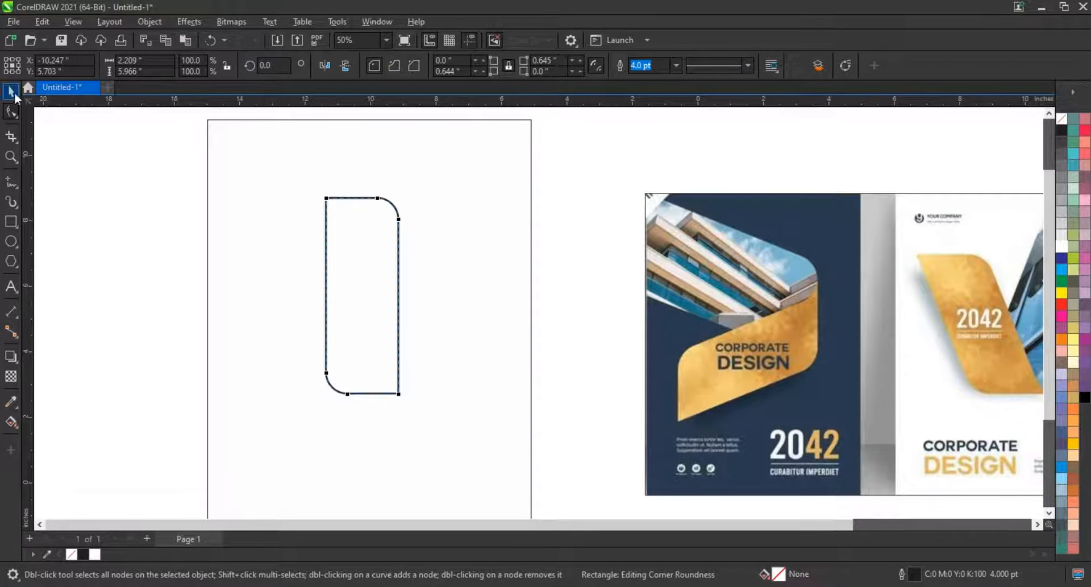
left_click(13, 93)
Step: Skew the rounded shape so its upper end leans left and reduce its height to about 5.0 inches
left_click(334, 275)
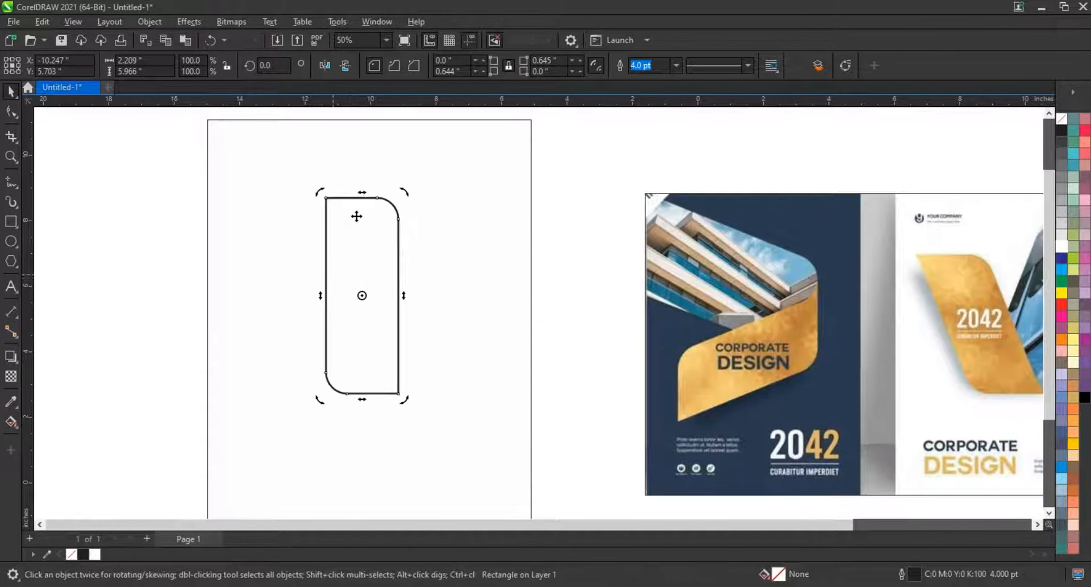
left_click_drag(362, 193, 314, 229)
left_click(335, 253)
left_click(329, 312)
left_click(318, 311)
left_click(252, 311)
Step: Add a horizontally mirrored copy overlapping the slanted shape to form a V, and enlarge the copy up to the cover's right edge
mouse_move(253, 313)
left_mouse_down()
mouse_move(411, 325)
mouse_move(398, 326)
left_mouse_up()
right_click(411, 325)
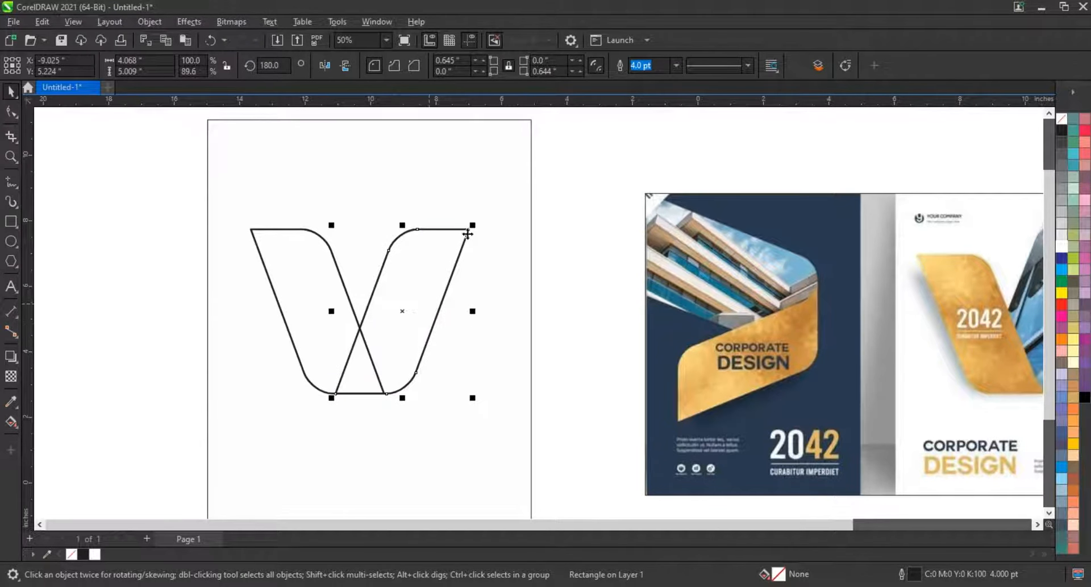
left_click_drag(474, 227, 542, 141)
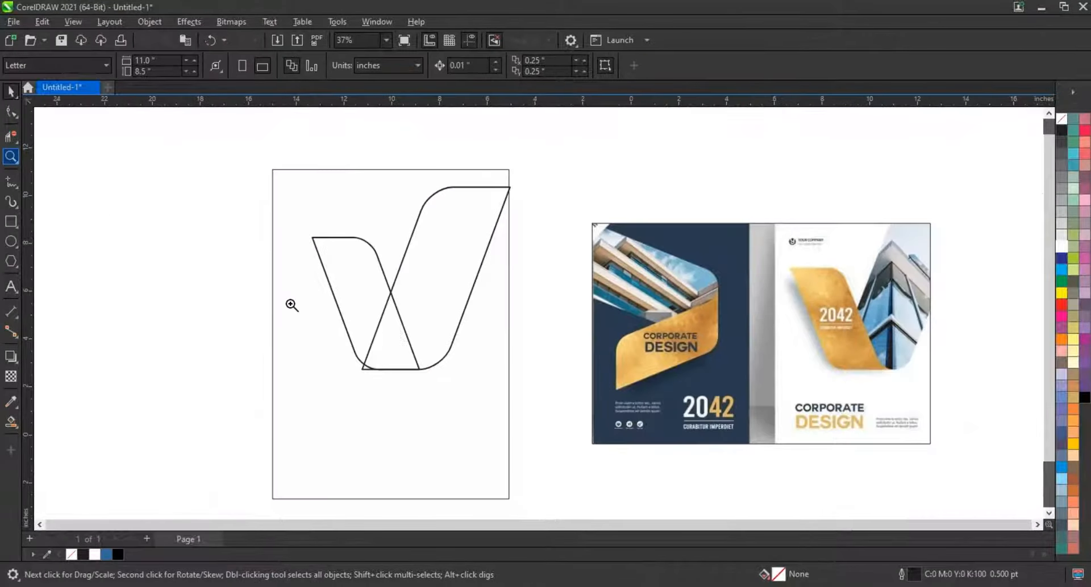
Step: Combine the two overlapping V shapes into a single curve
left_click_drag(302, 219, 626, 407)
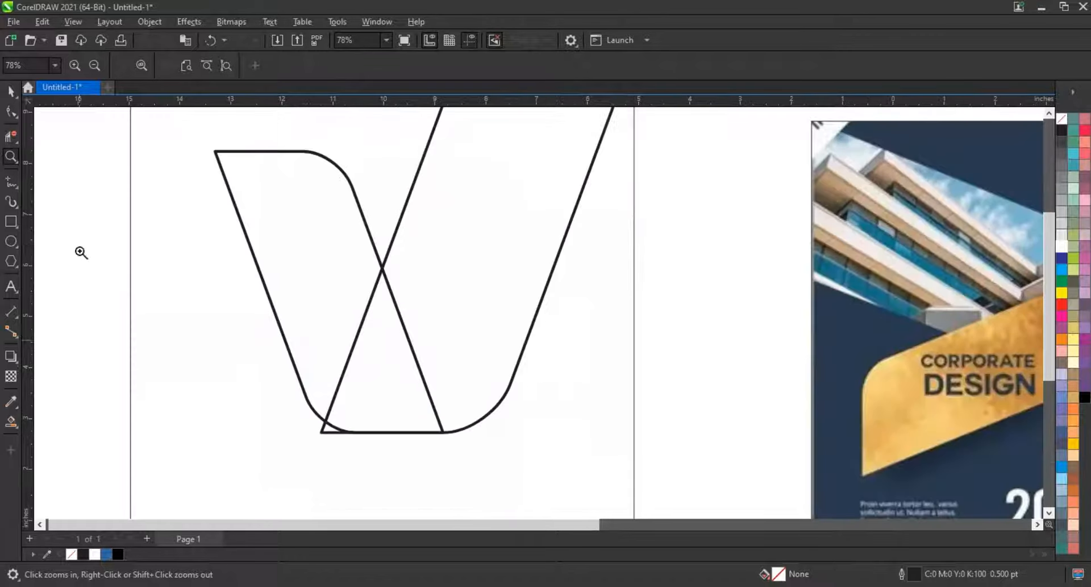
left_click(4, 89)
left_click(326, 205)
left_click(414, 206, "shift")
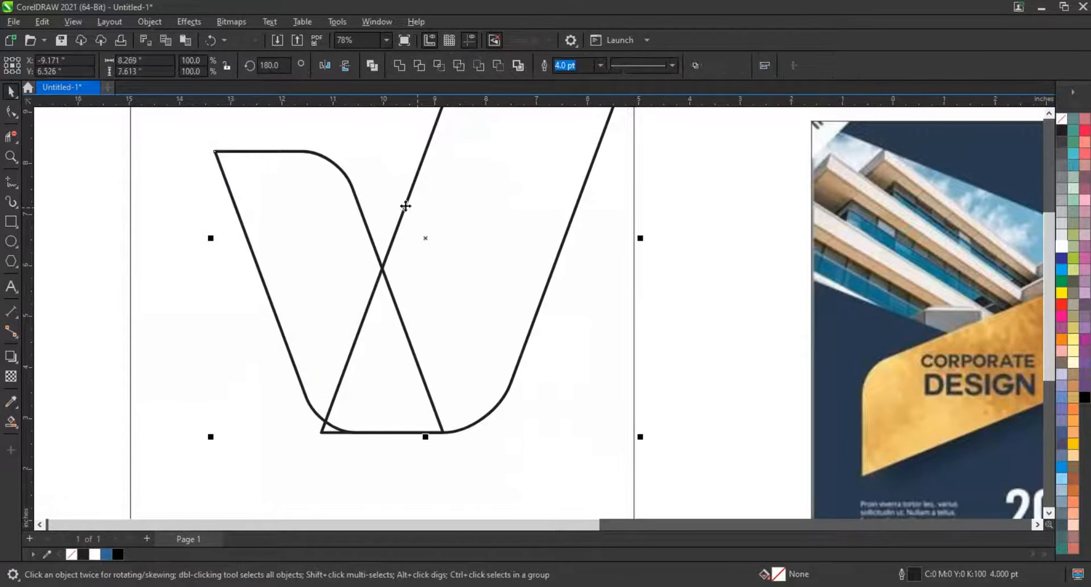
left_click(372, 65)
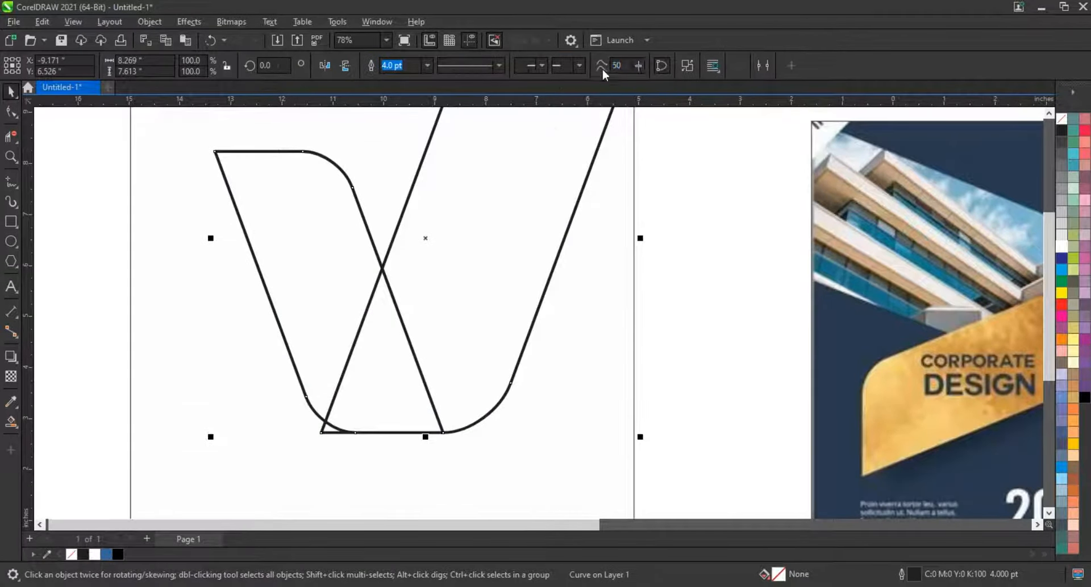
Step: Set the combined V curve's outline width to 0.75 pt
left_click(428, 65)
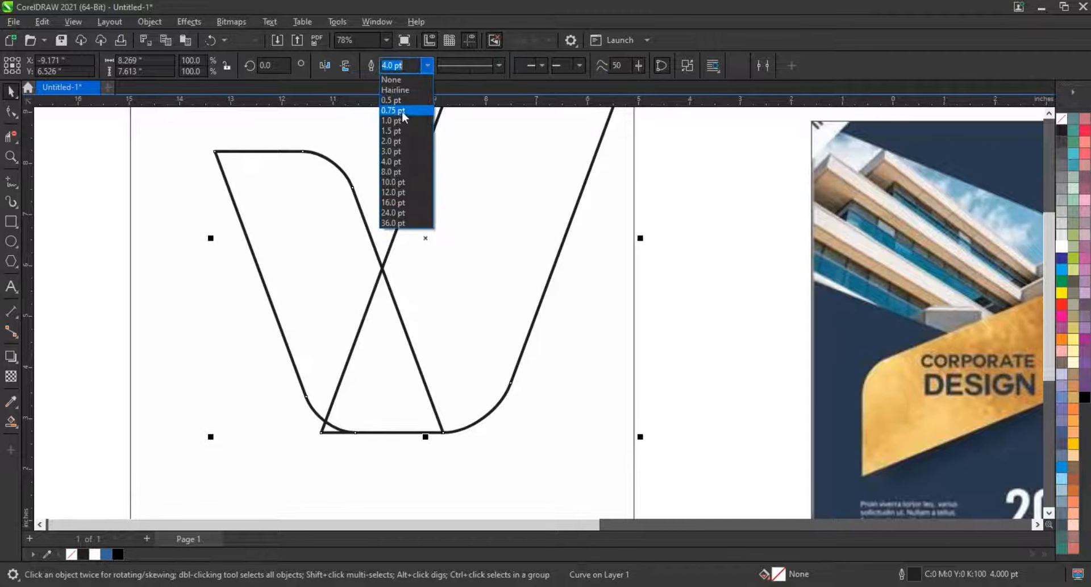
left_click(398, 110)
key("Escape")
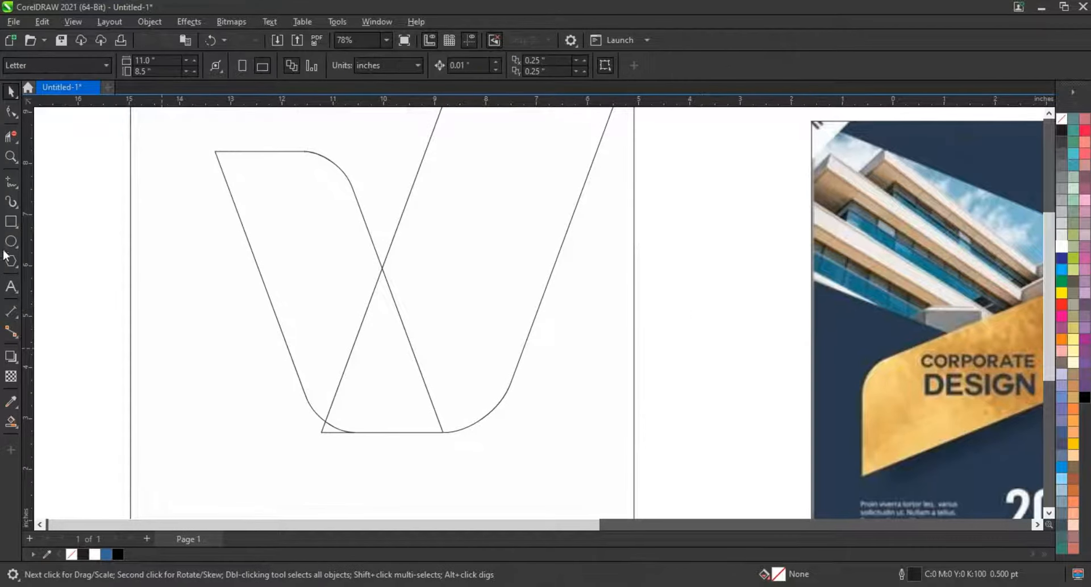
Step: Draw a circle about 1.3 inches in diameter in the V's lower-right bend, touching the inner diagonal and the outer curve
left_click(10, 156)
left_click_drag(371, 243, 653, 439)
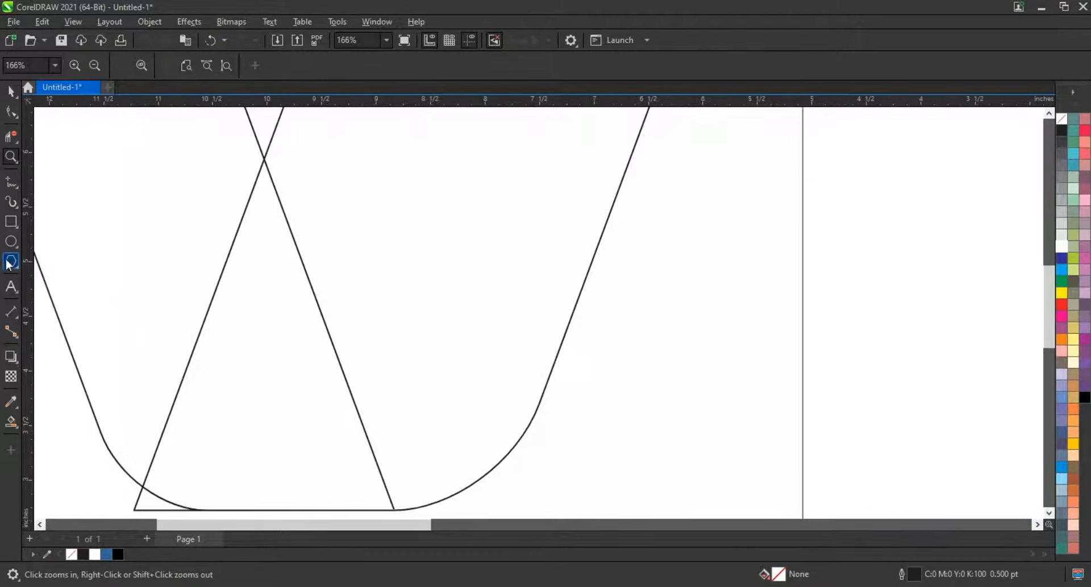
key("F7")
left_click_drag(375, 359, 488, 495)
left_click(11, 91)
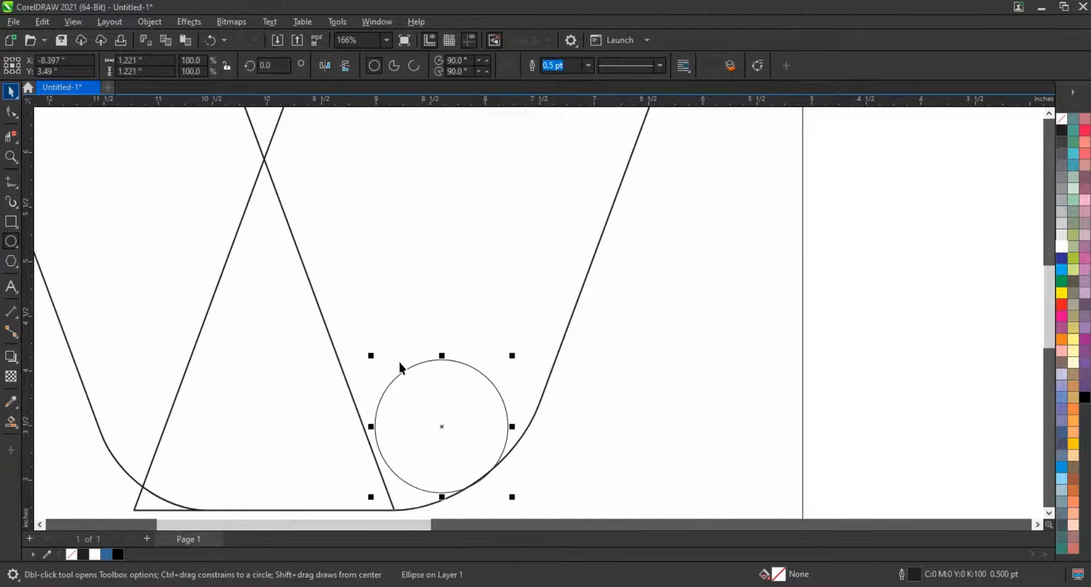
left_click_drag(371, 356, 363, 345)
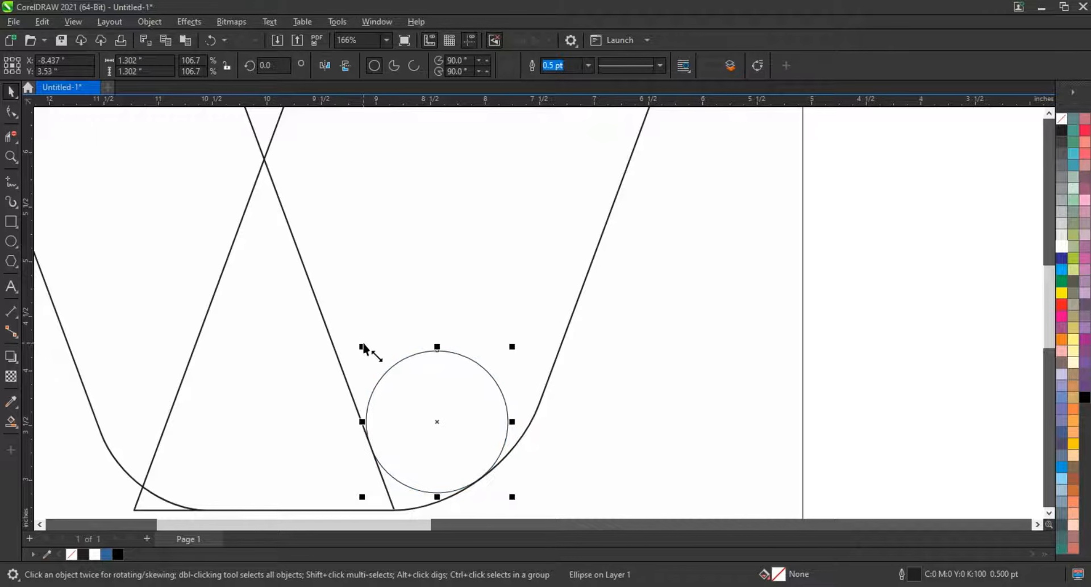
key("Down")
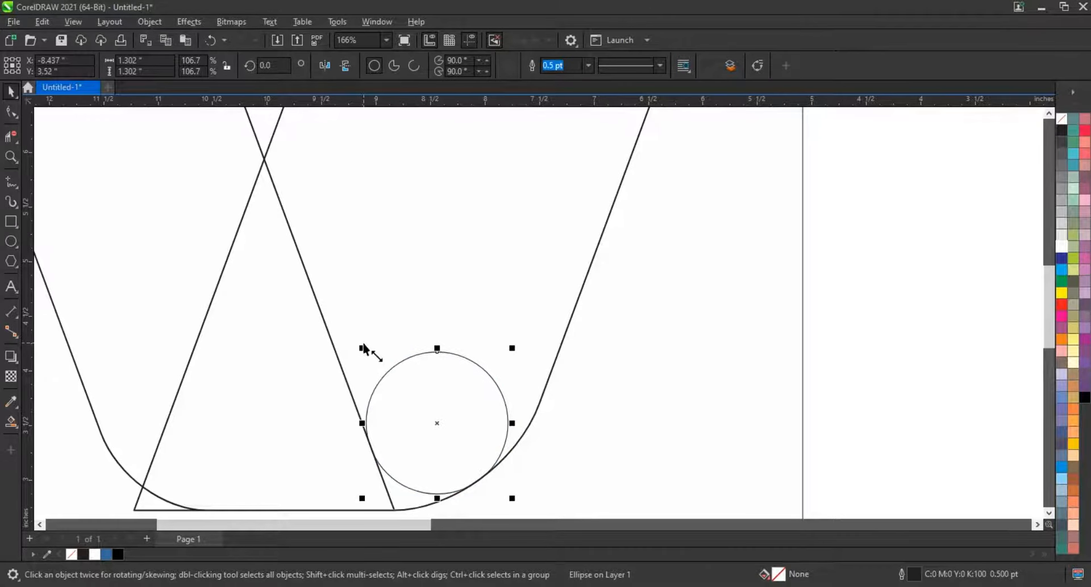
Step: Delete the diagonal's end segment below the circle and the right leg's segment crossing the left leg, using Virtual Segment Delete
scroll(191, 352, "down", 3)
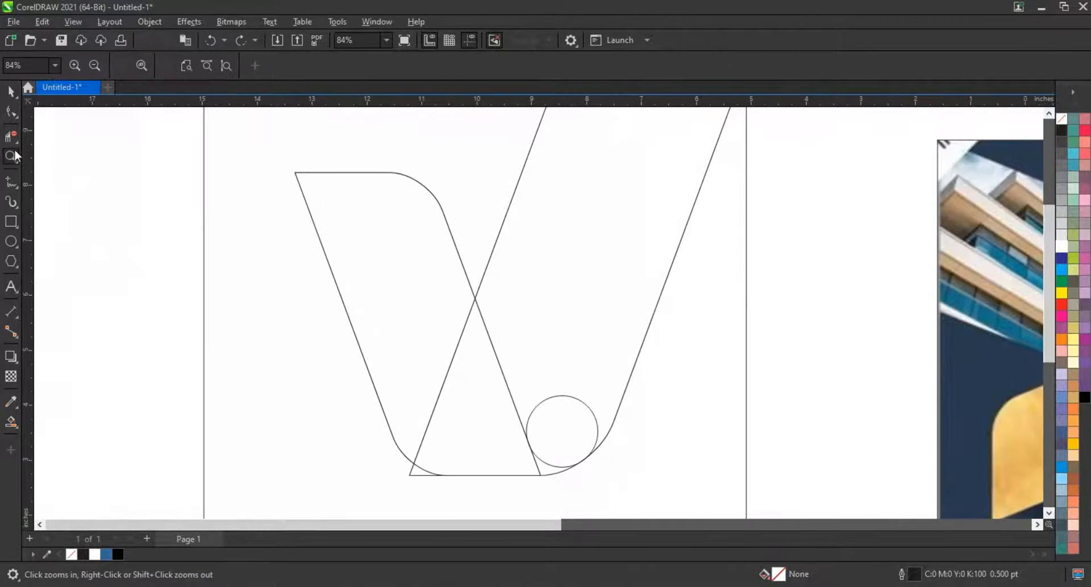
left_click(11, 137)
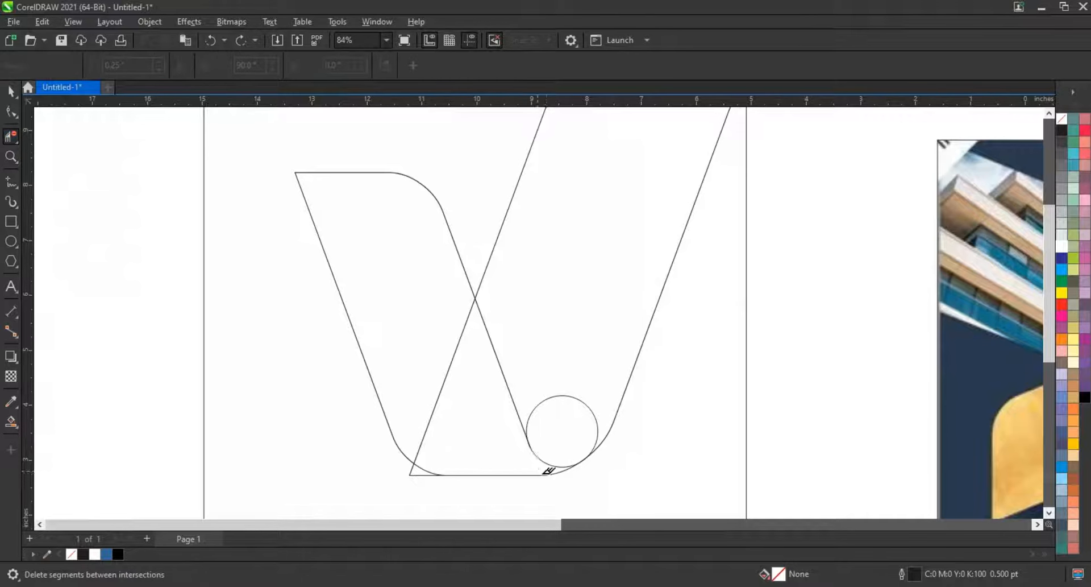
left_click(442, 384)
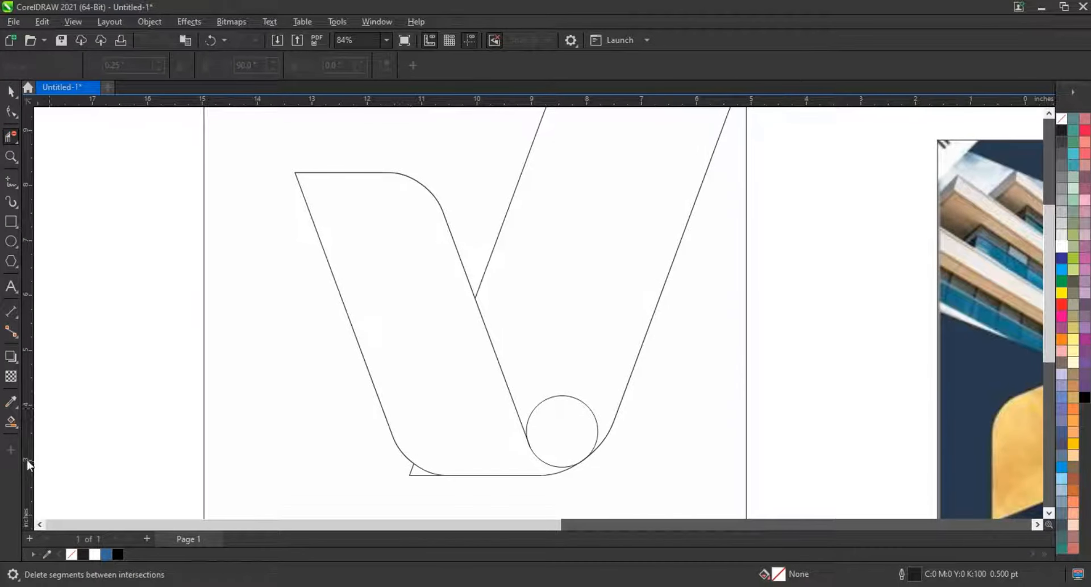
Step: Smart-fill the V's left leg with blue and delete the helper circle
left_click(11, 422)
left_click(459, 453)
left_click(10, 91)
left_click(546, 398)
key("Delete")
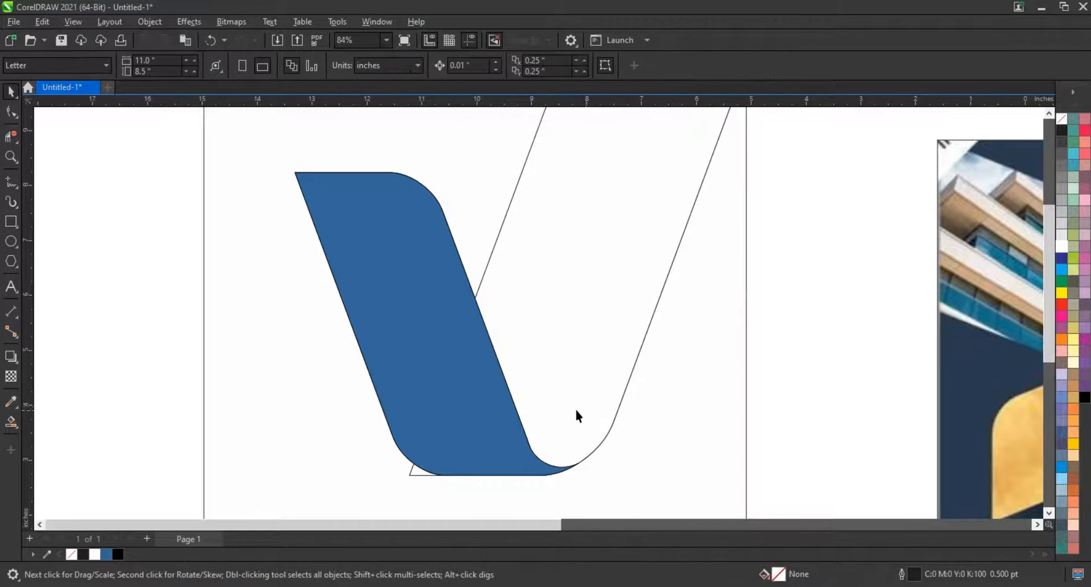
Step: Smart-fill the V's right leg with the same blue and delete the leftover construction outline at the lower left
left_click(11, 422)
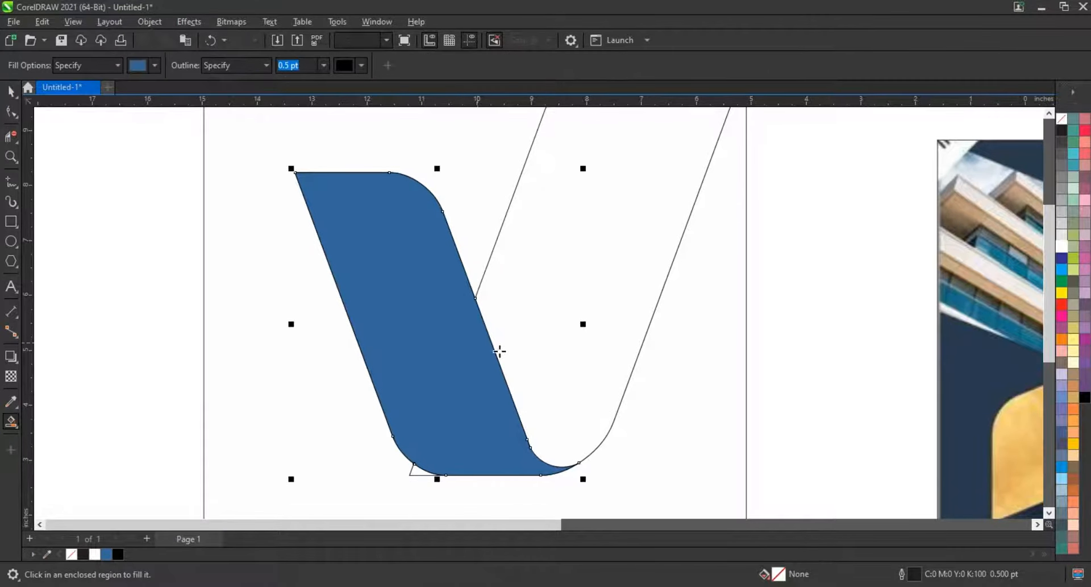
left_click(550, 344)
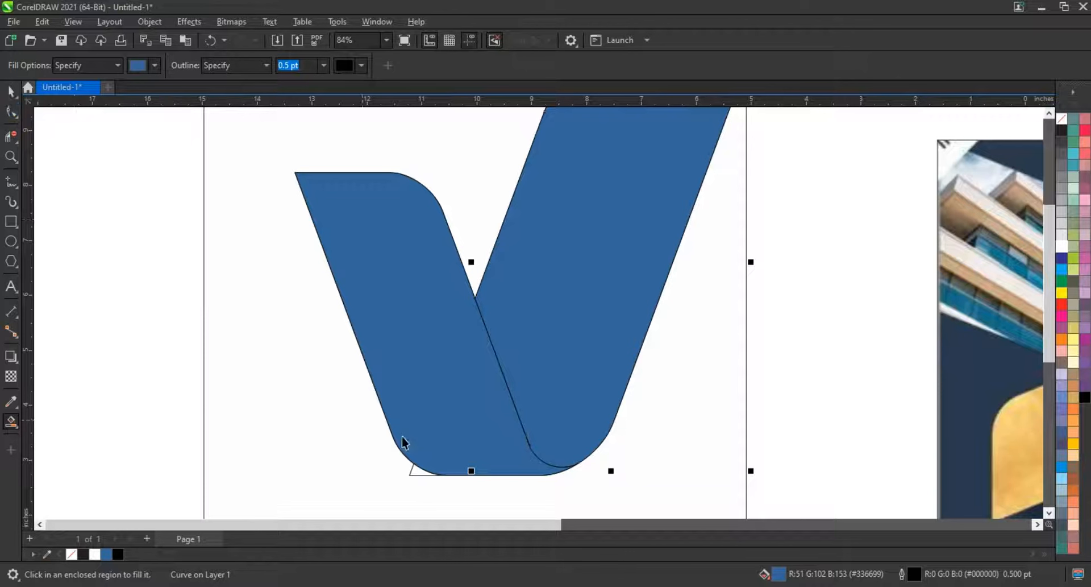
key("space")
left_click(413, 474)
key("Delete")
Step: Select both blue V legs and scale them together to about 9.4 by 8.7 inches
scroll(322, 416, "down", 2)
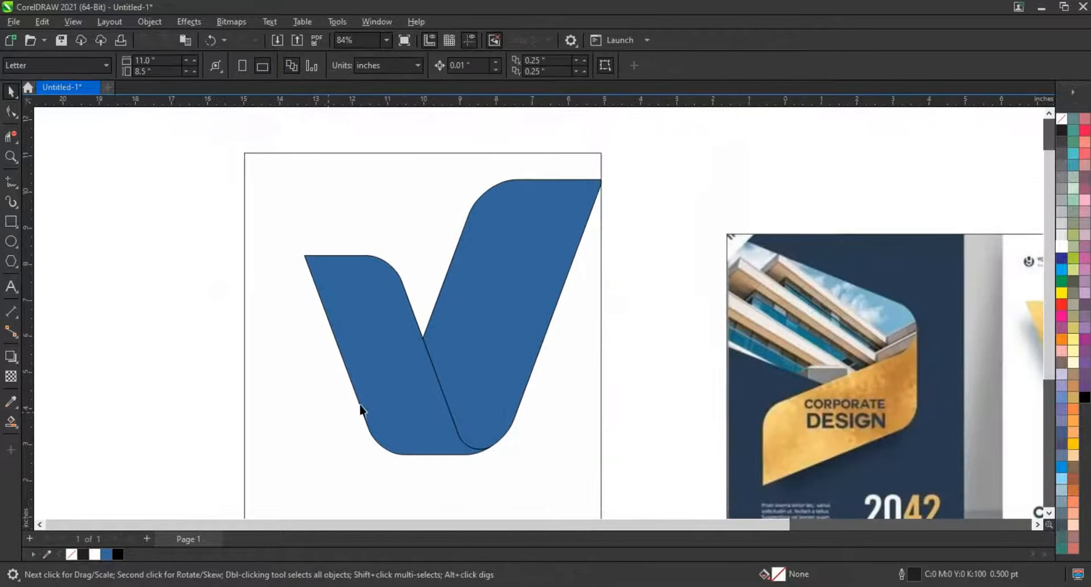
left_click(530, 295)
left_click(390, 324, "shift")
left_click_drag(390, 324, 287, 328)
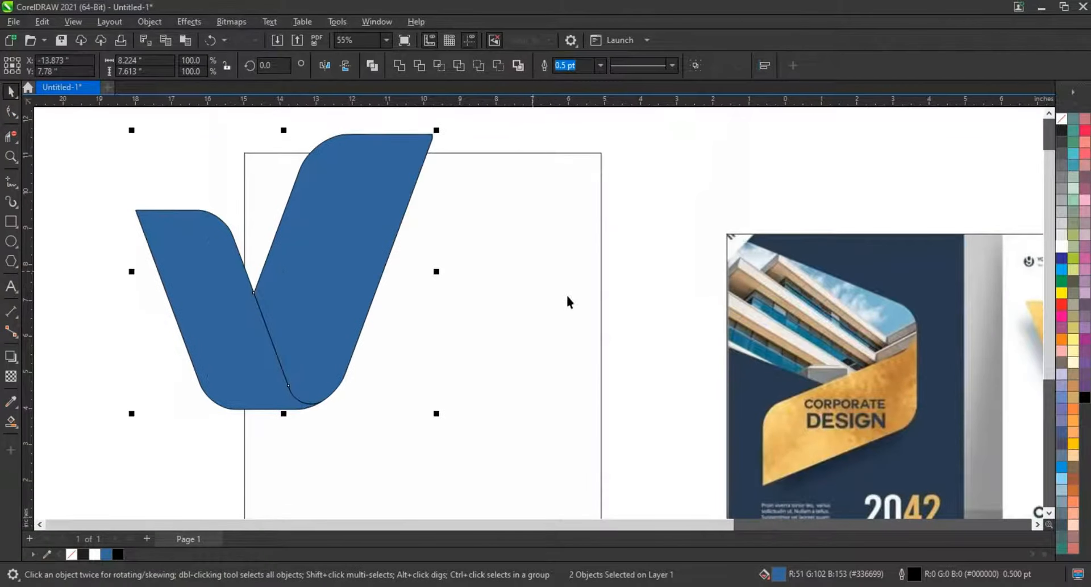
key("ctrl+z")
scroll(441, 337, "down", 1)
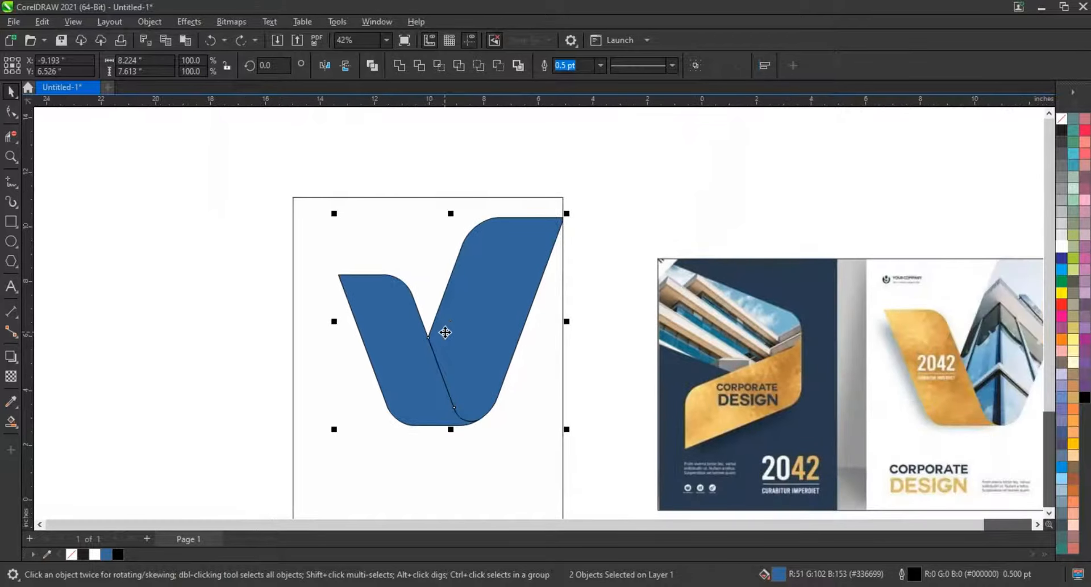
scroll(445, 332, "down", 1)
left_click_drag(494, 297, 504, 274)
mouse_move(548, 221)
left_mouse_down()
mouse_move(572, 215)
mouse_move(562, 208)
left_mouse_up()
left_click_drag(531, 250, 524, 256)
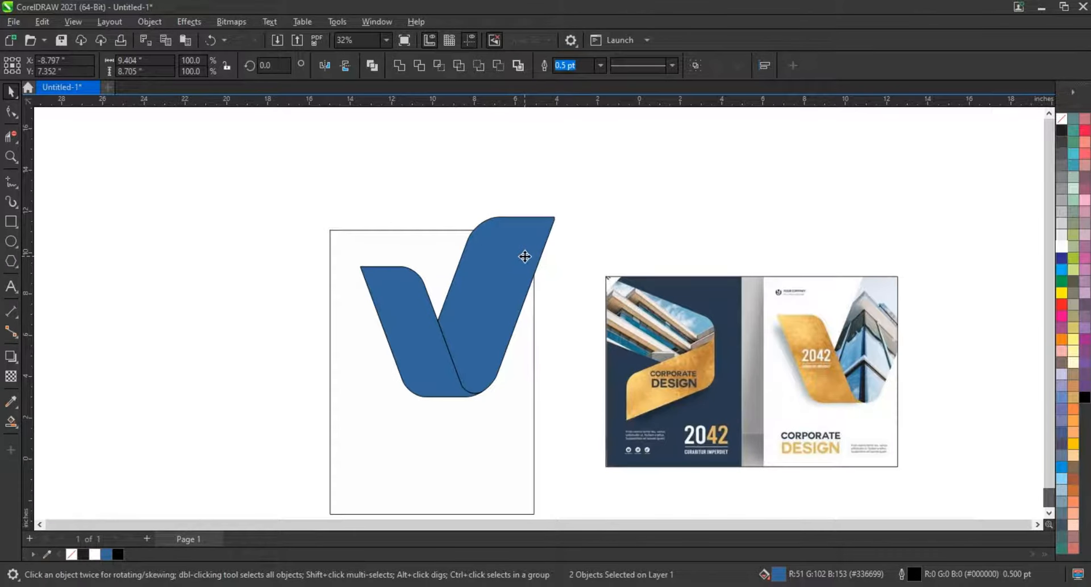
Step: Move both blue V legs down so their tops sit below the cover's upper edge
left_click(524, 257)
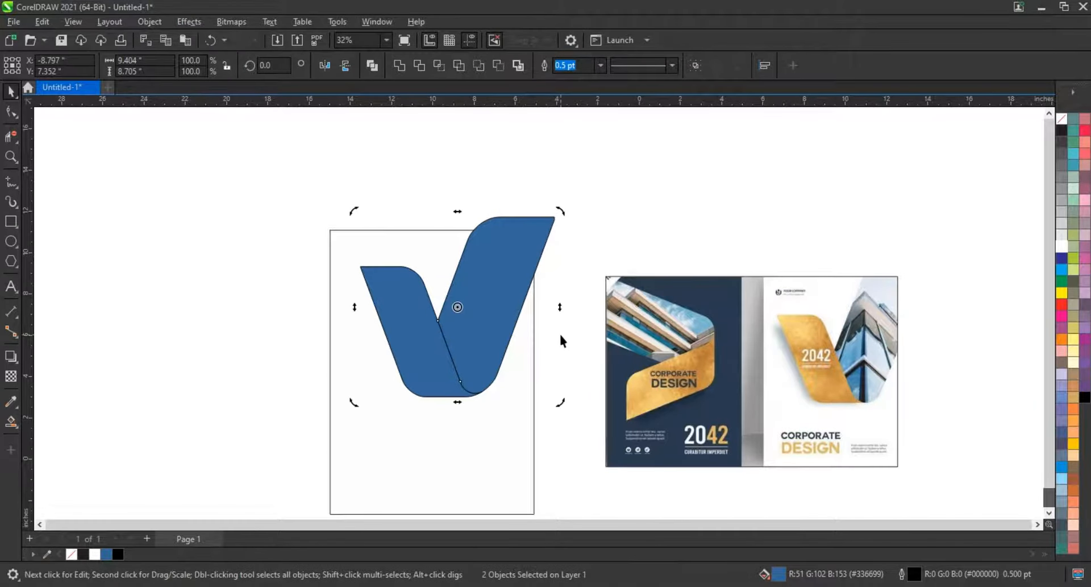
left_click(560, 336)
left_click_drag(568, 195, 347, 433)
left_click_drag(433, 375, 428, 406)
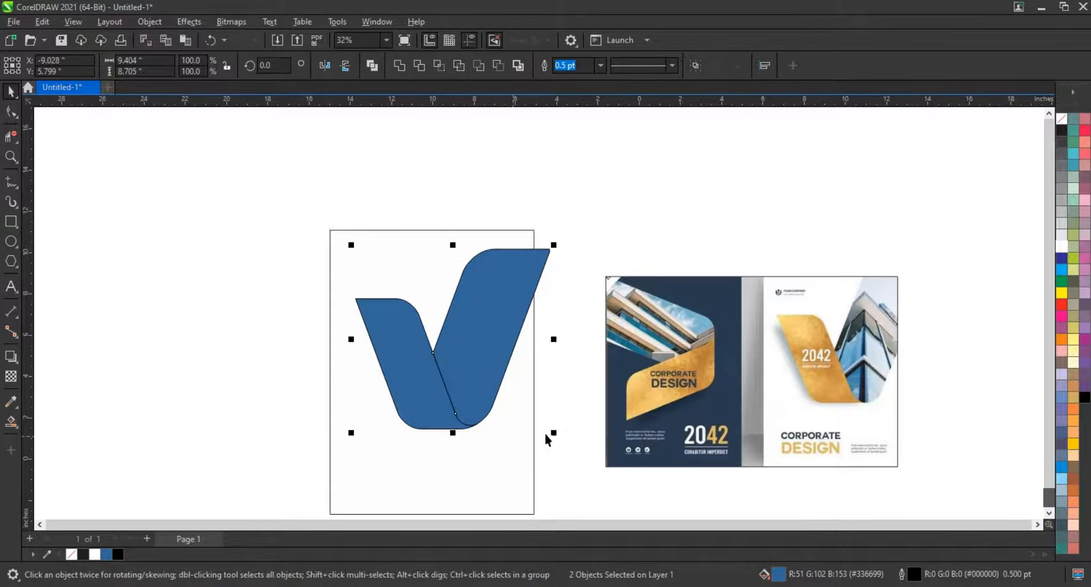
Step: Scale both blue V legs together to about 8.9 by 8.3 inches and align their upper tip with the cover's outer edge
left_click_drag(553, 433, 550, 431)
left_click(532, 398)
left_click(490, 343)
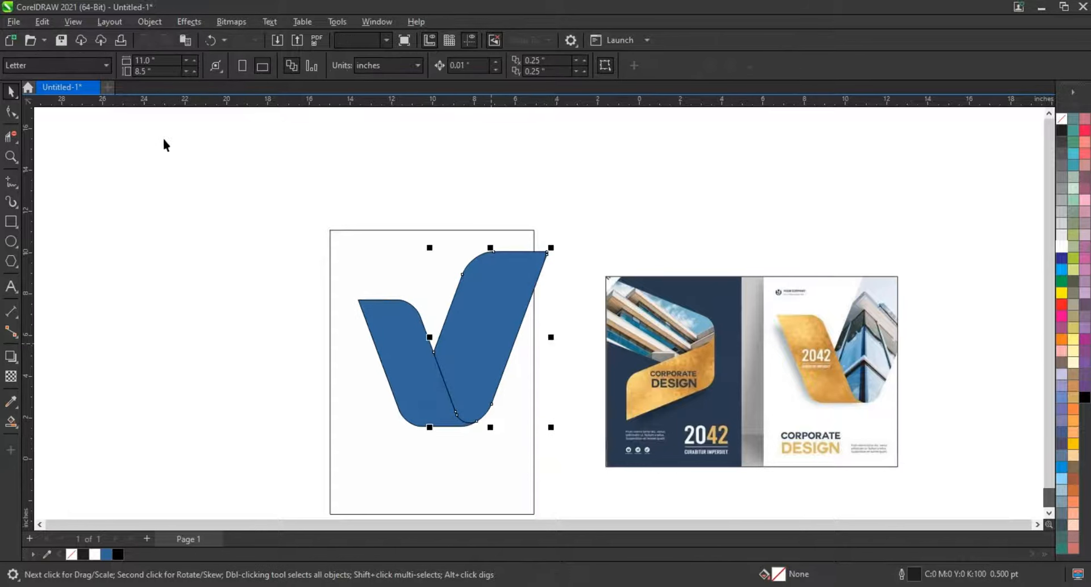
left_click_drag(585, 200, 358, 453)
left_click_drag(397, 402, 391, 406)
left_click_drag(539, 433, 534, 428)
left_click_drag(458, 401, 458, 399)
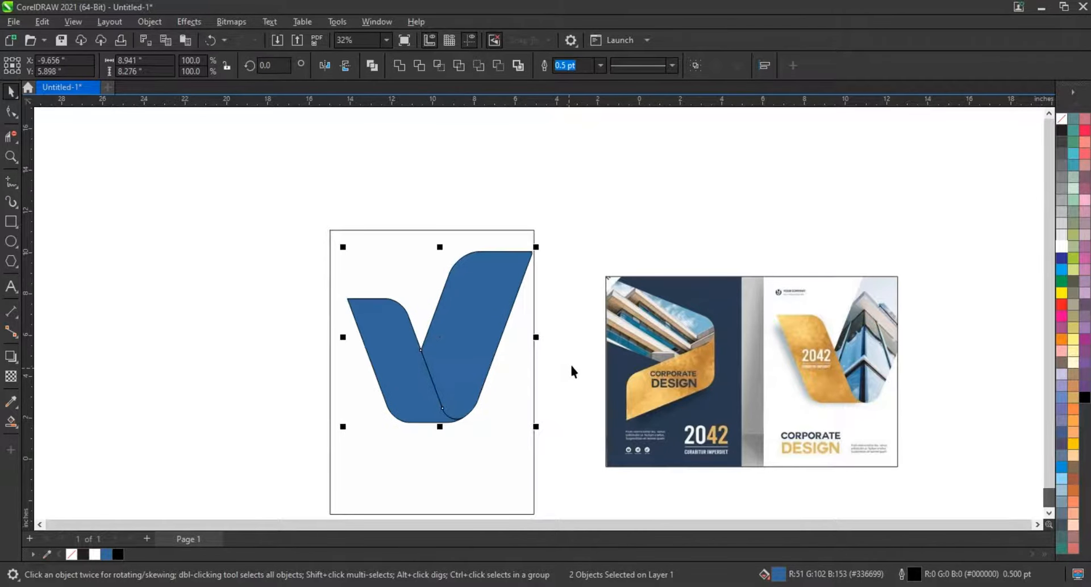
Step: Reshape the V's right leg by extending its upper end diagonally beyond the cover's top and right edges
left_click(571, 367)
left_click(482, 335)
left_click(11, 112)
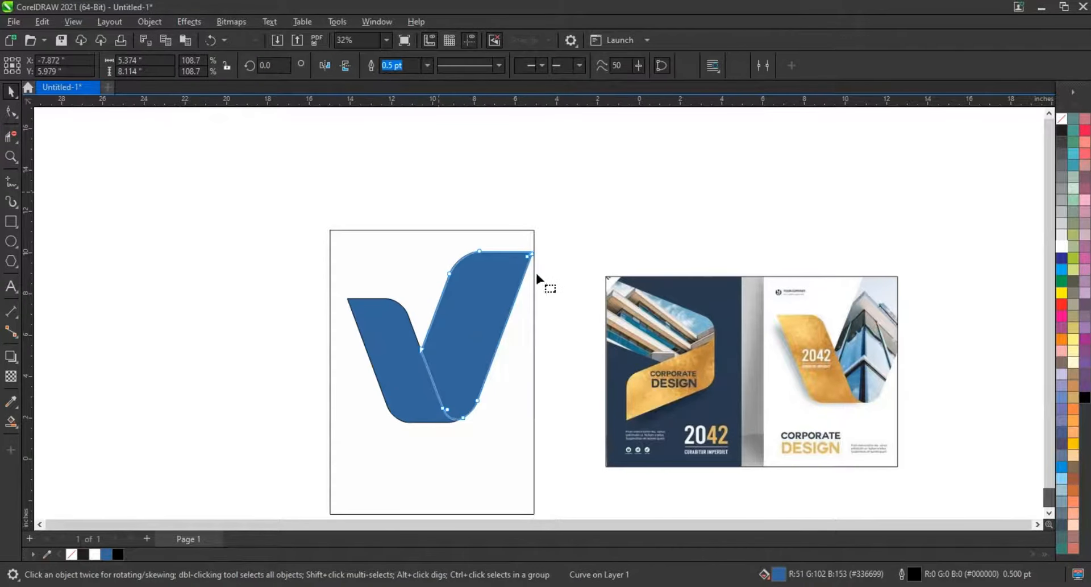
left_click_drag(533, 254, 551, 197)
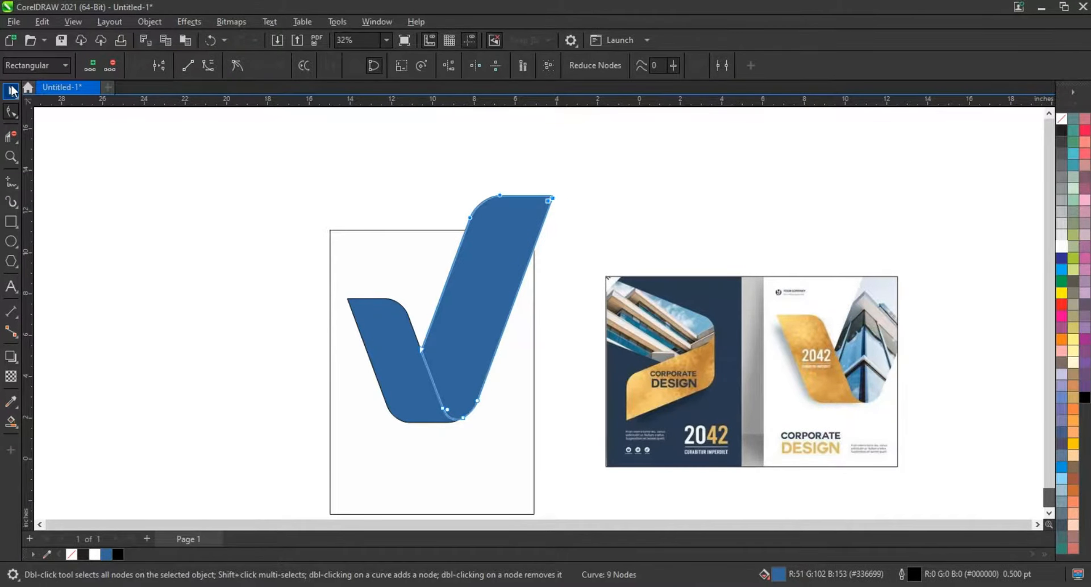
left_click(10, 91)
left_click(163, 261)
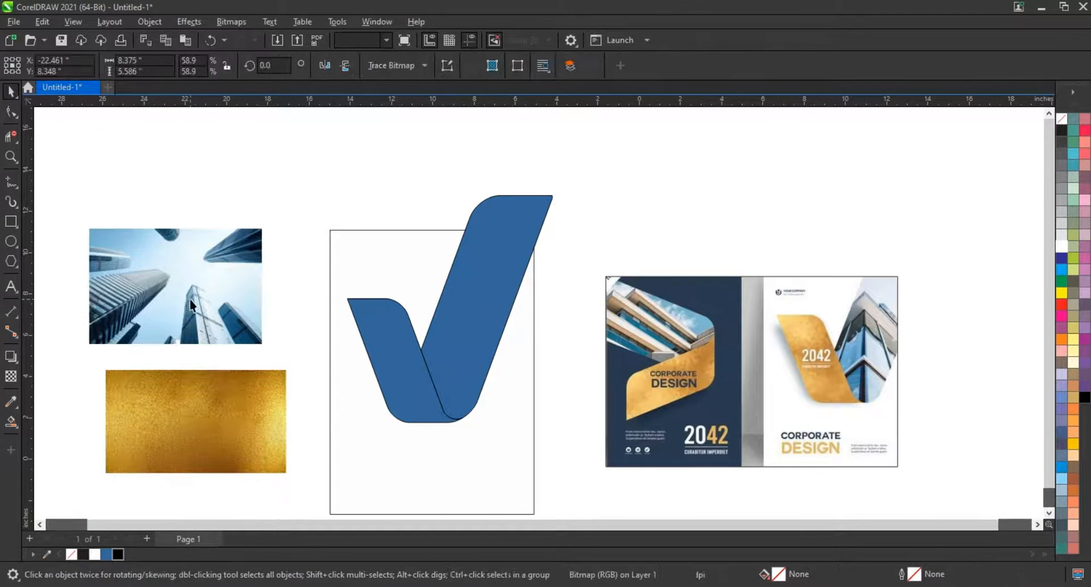
Step: PowerClip the skyscraper photo inside the V's right leg, scaling it to 108% and rotating it about 29.5 degrees so a tower fills the leg
left_click(220, 297)
left_click_drag(219, 296, 496, 297)
left_click_drag(579, 243, 649, 198)
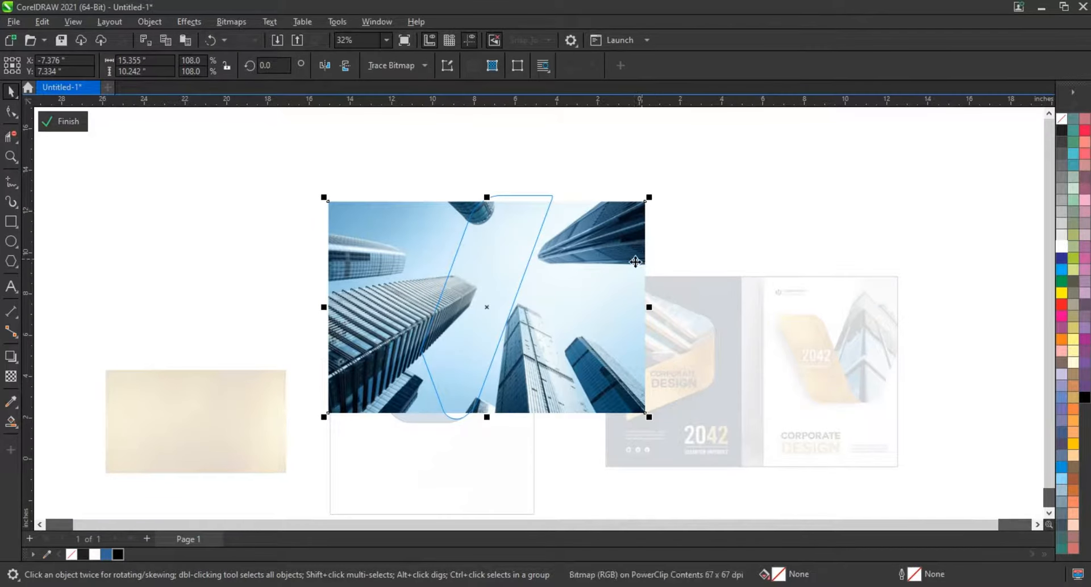
left_click_drag(634, 260, 649, 262)
left_click_drag(677, 415, 650, 273)
left_click(653, 207, "ctrl")
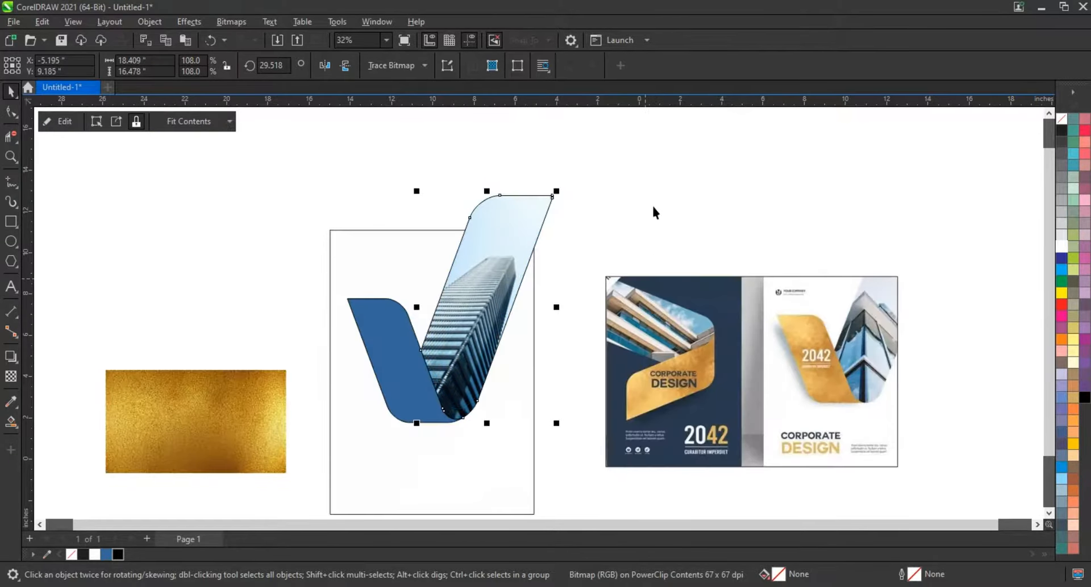
left_click(653, 205)
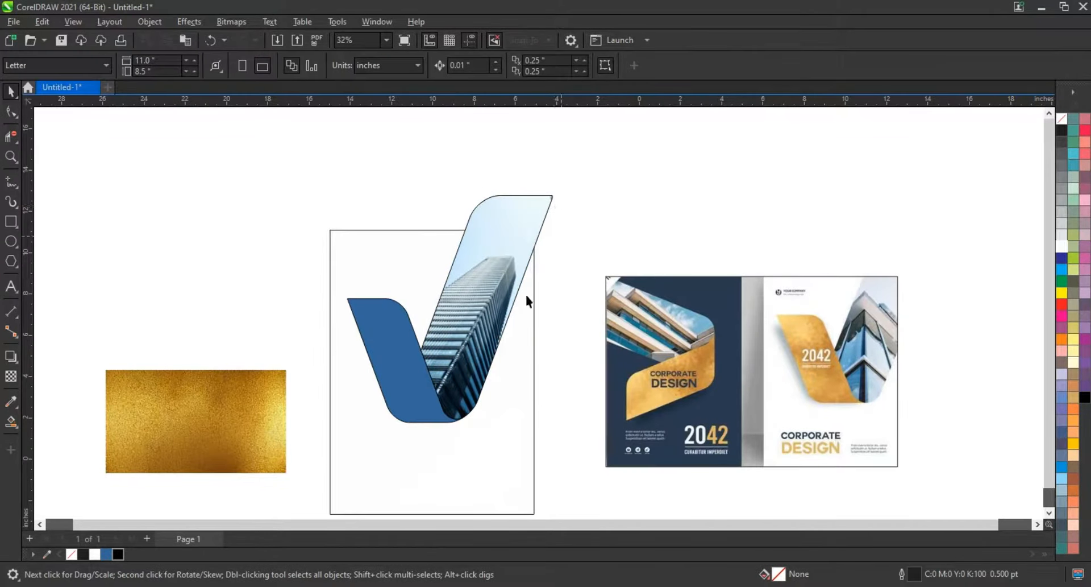
Step: PowerClip the gold texture inside the V's left leg and open its contents for editing
left_click(234, 398)
key("alt+j")
key("w")
key("p")
left_click(369, 336)
left_click(392, 344, "ctrl")
Step: Rotate the gold texture to 300 degrees, scale it to about 96% over the V's left leg, and finish editing the PowerClip
left_click(397, 350)
left_click_drag(498, 305, 468, 401)
left_click(499, 334)
left_click_drag(527, 516, 507, 493)
left_click_drag(470, 451, 468, 437)
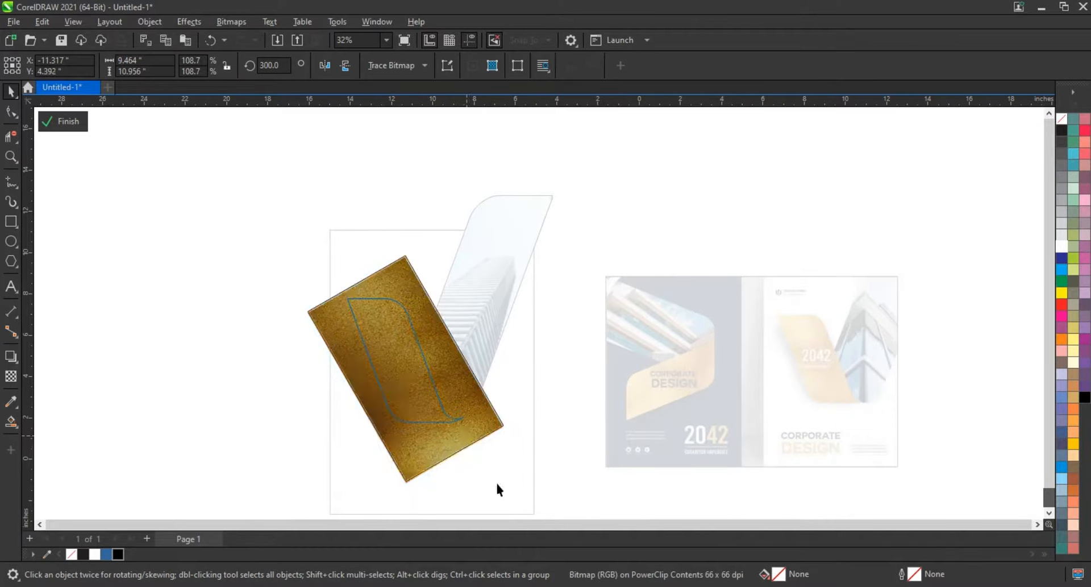
left_click_drag(508, 488, 499, 468)
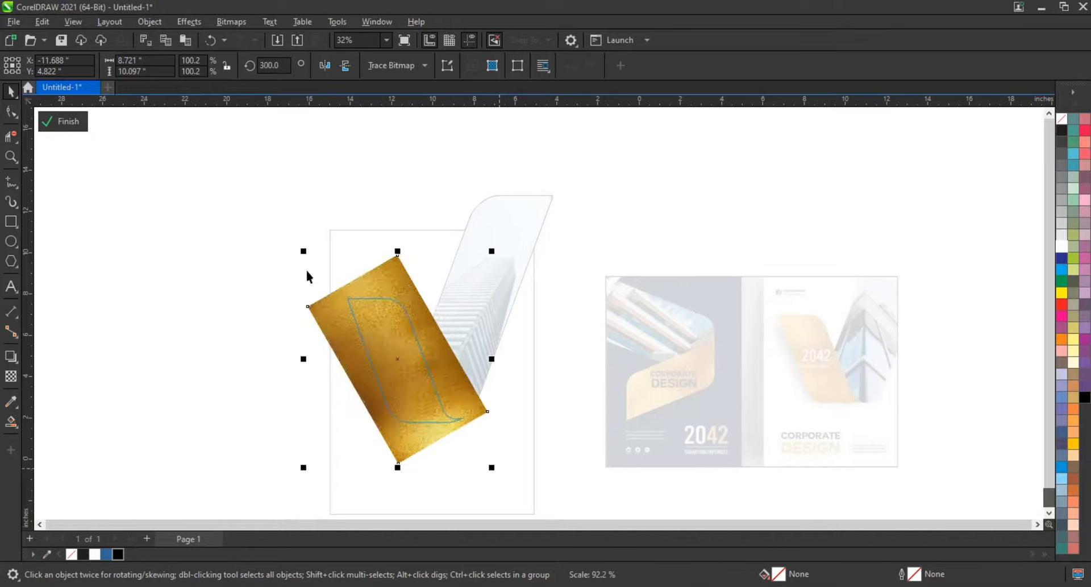
left_click_drag(303, 252, 307, 260)
left_click(248, 260, "ctrl")
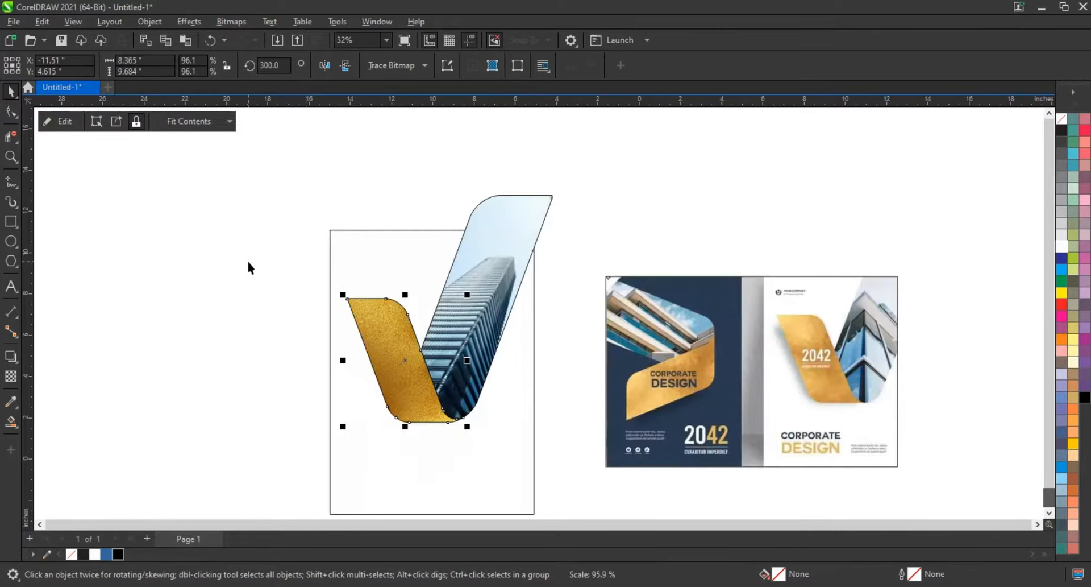
left_click(248, 260)
Step: Remove the outlines from both V legs
left_click_drag(261, 155, 566, 460)
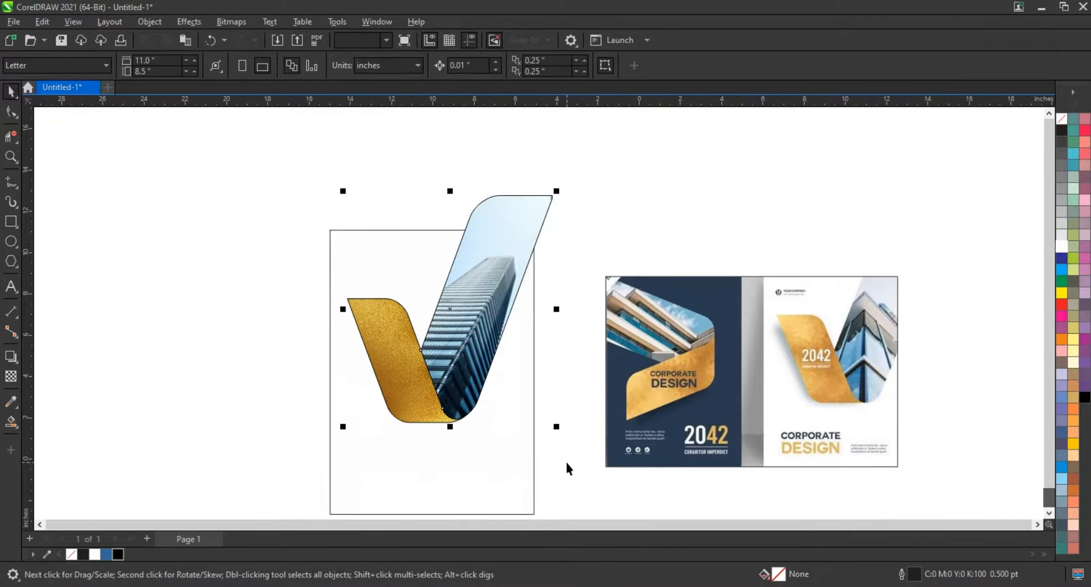
right_click(1061, 120)
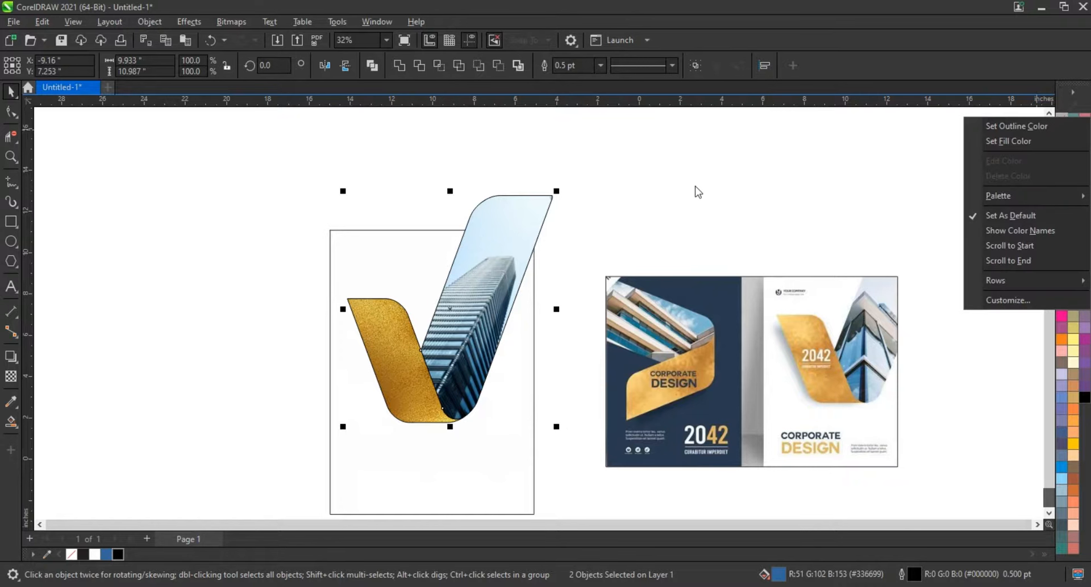
key("Escape")
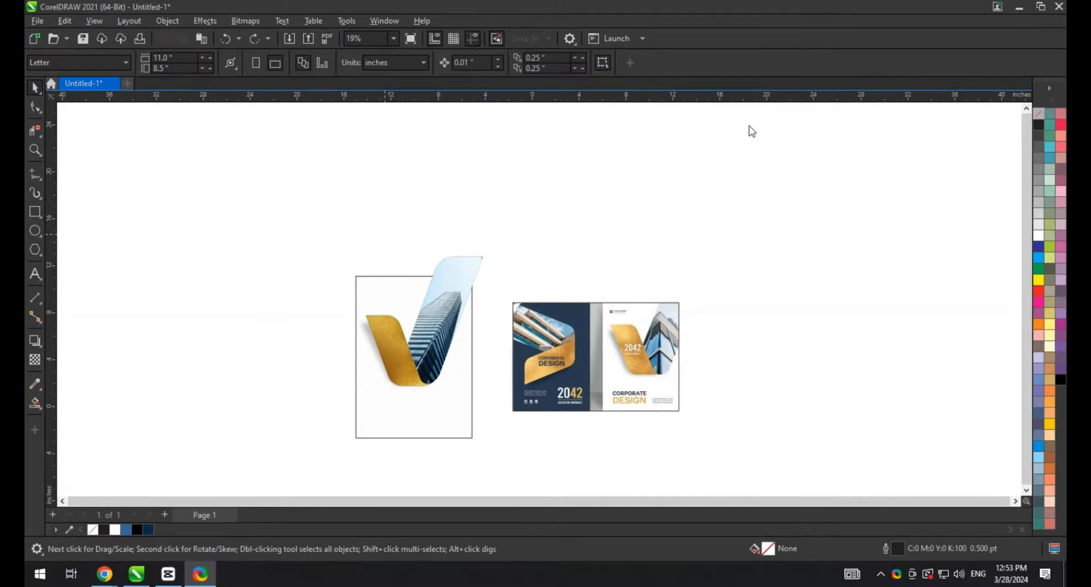
left_click(881, 573)
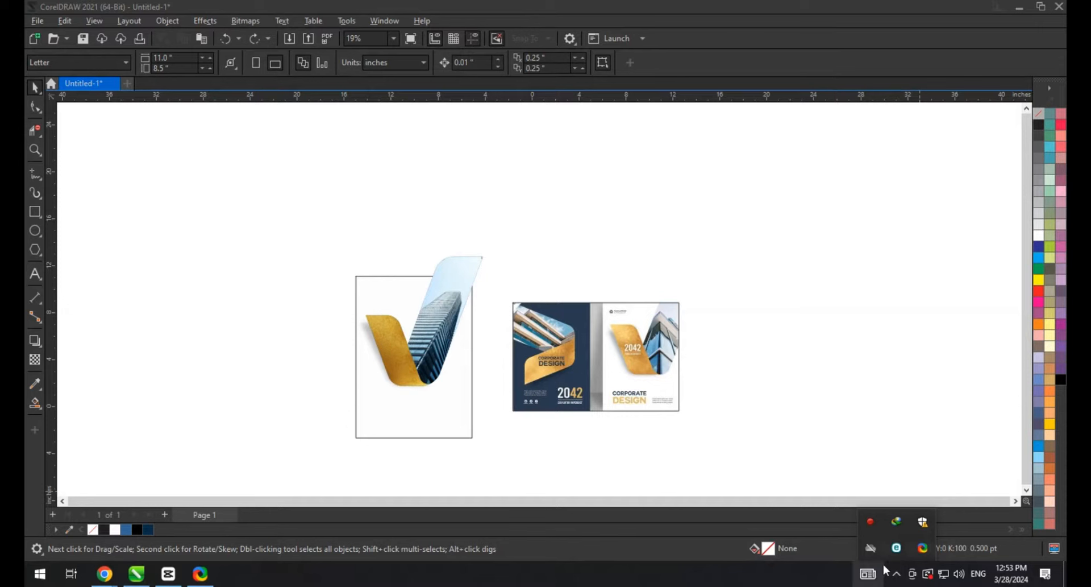
left_click(785, 261)
Step: Select the whole V graphic and PowerClip it inside the white cover rectangle so the part beyond the edges is trimmed
left_click_drag(773, 220, 265, 493)
key("shift+F2")
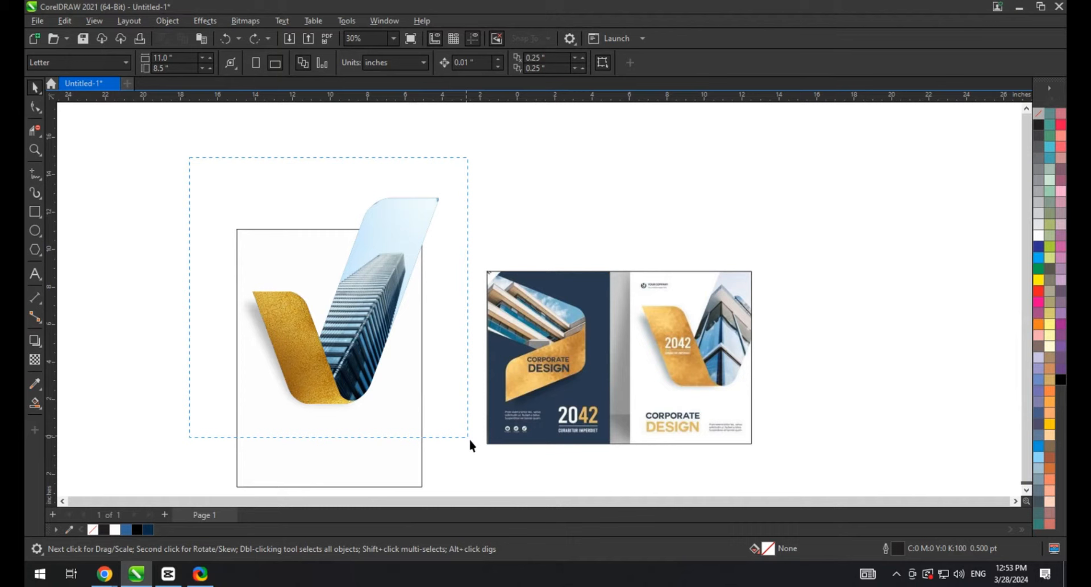
left_click_drag(470, 440, 471, 443)
key("alt+j")
key("w")
key("p")
left_click(405, 445)
left_click(445, 419)
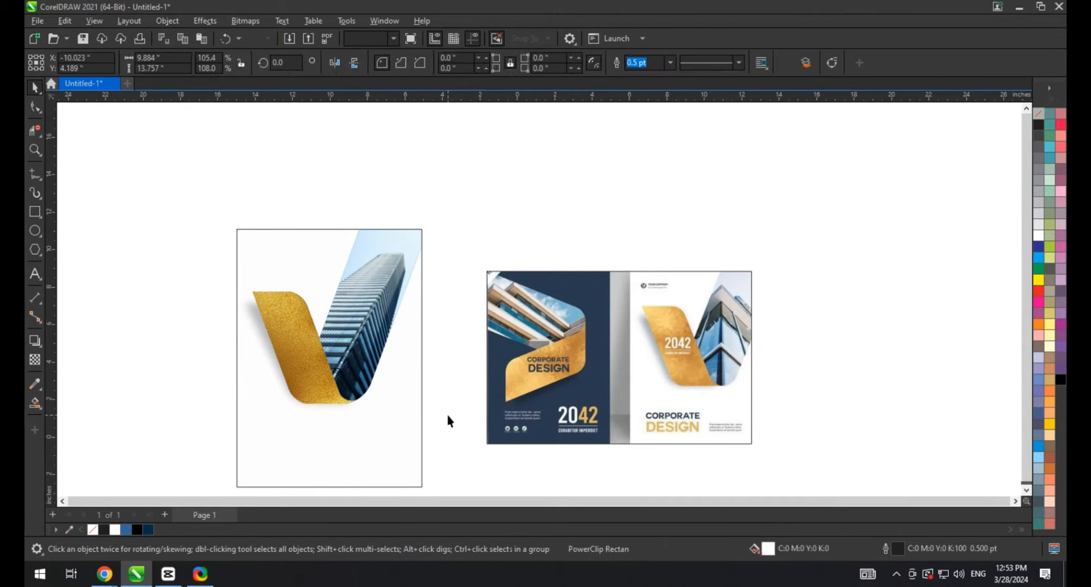
scroll(490, 392, "down", 2)
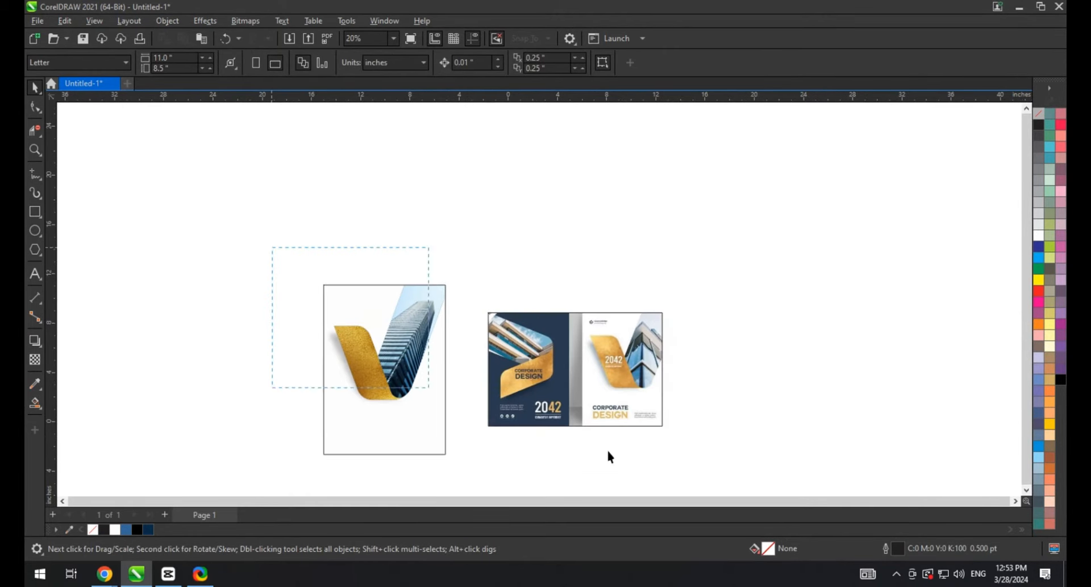